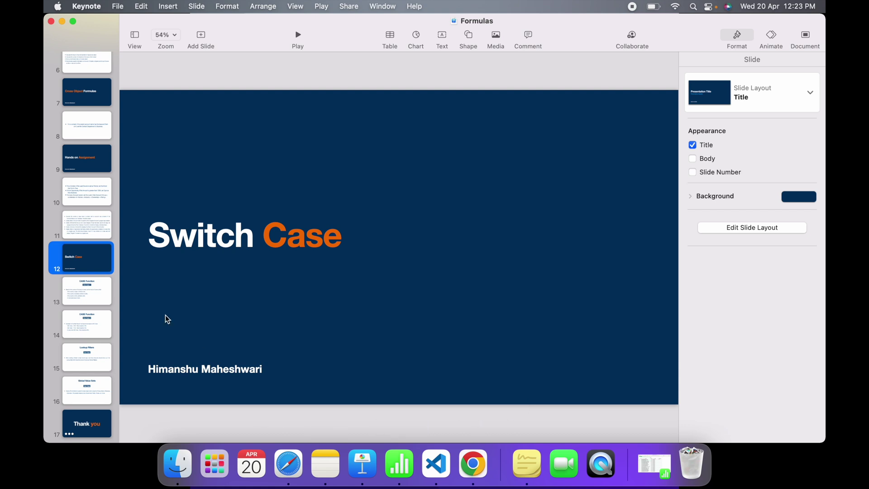
# - Open the CASE Function Use Case 1 slide and read the Account Currency field requirement and the Japan rule
pyautogui.click(93, 292)
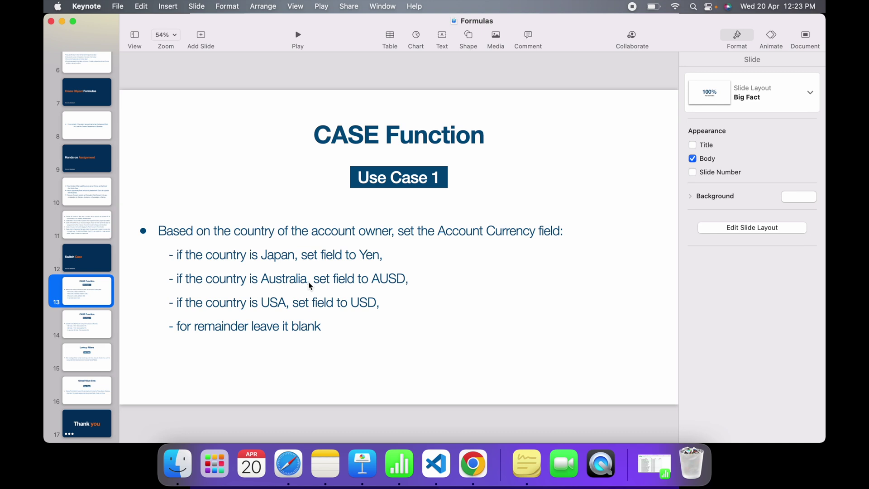
pyautogui.click(347, 243)
pyautogui.click(370, 232)
pyautogui.doubleClick(370, 232)
pyautogui.moveTo(437, 231); pyautogui.dragTo(546, 230)
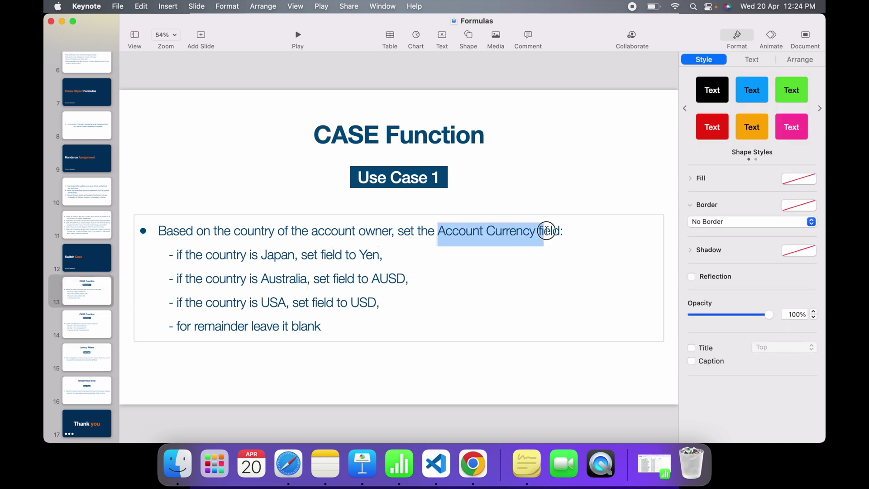
pyautogui.click(362, 254)
pyautogui.click(381, 284)
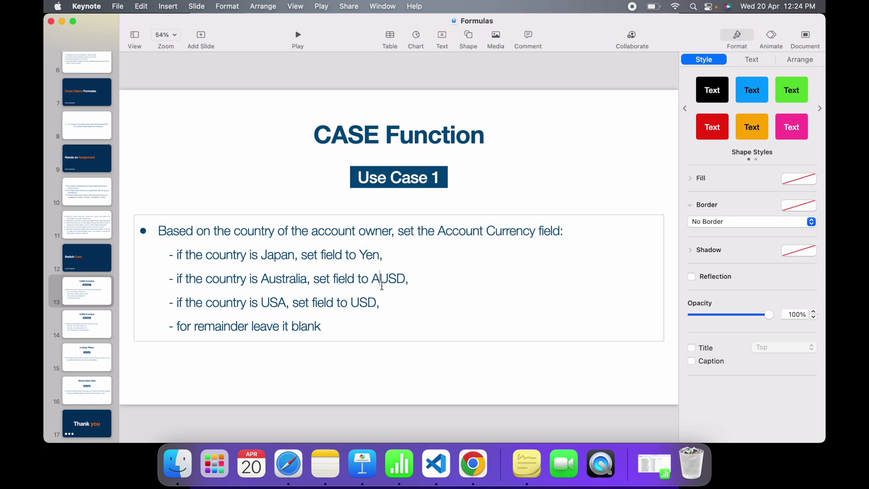
pyautogui.moveTo(262, 257); pyautogui.dragTo(296, 258)
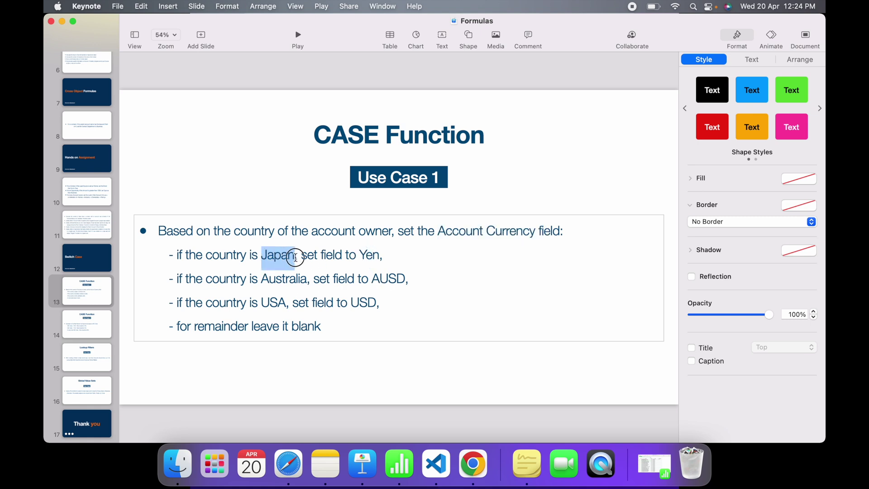
pyautogui.doubleClick(370, 255)
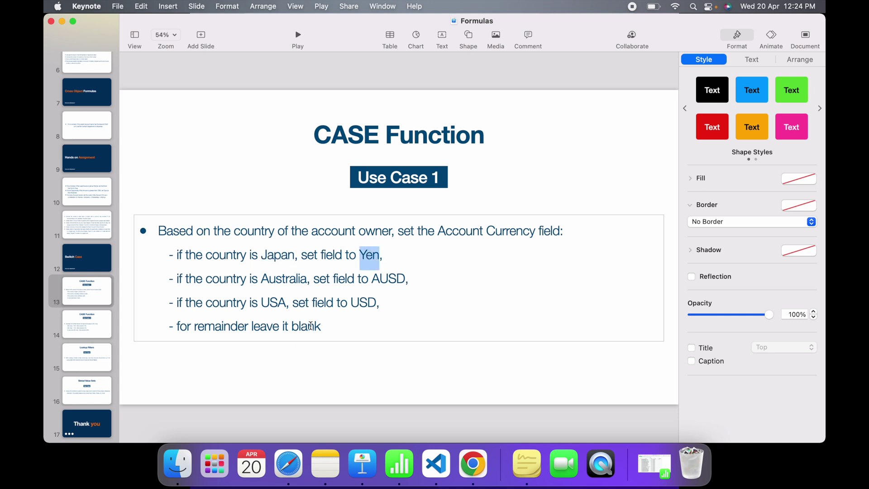
# - Review the slide's country rules for Japan, Australia, USA and the remaining countries of the Account Currency field
pyautogui.moveTo(179, 258); pyautogui.dragTo(281, 255)
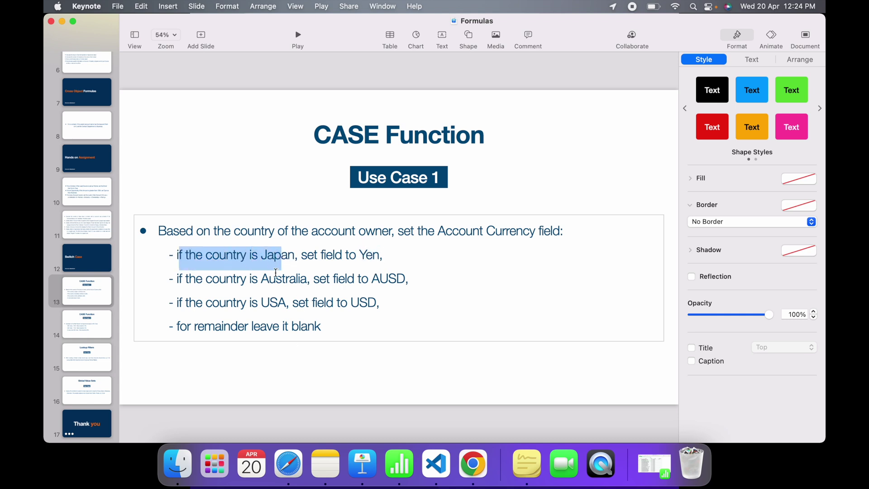
pyautogui.click(271, 279)
pyautogui.doubleClick(273, 303)
pyautogui.click(284, 279)
pyautogui.doubleClick(284, 278)
pyautogui.doubleClick(277, 255)
pyautogui.click(285, 278)
pyautogui.moveTo(254, 327); pyautogui.dragTo(319, 326)
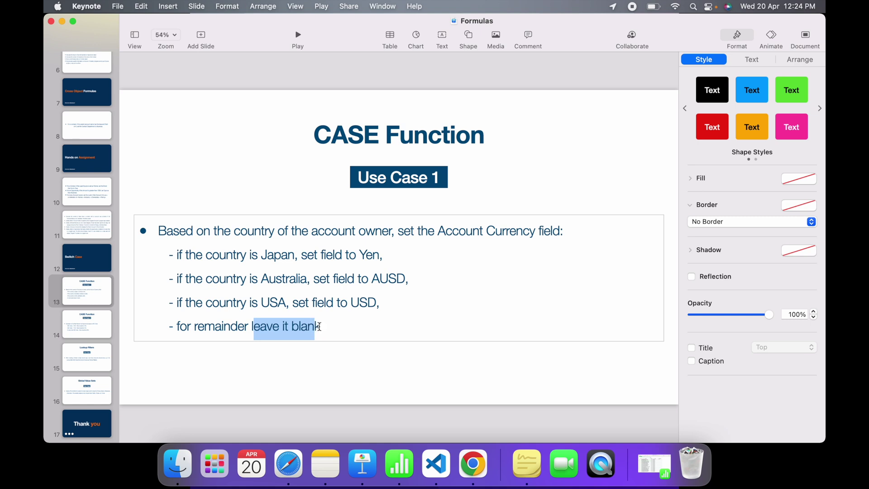
pyautogui.click(343, 319)
pyautogui.moveTo(441, 230); pyautogui.dragTo(538, 231)
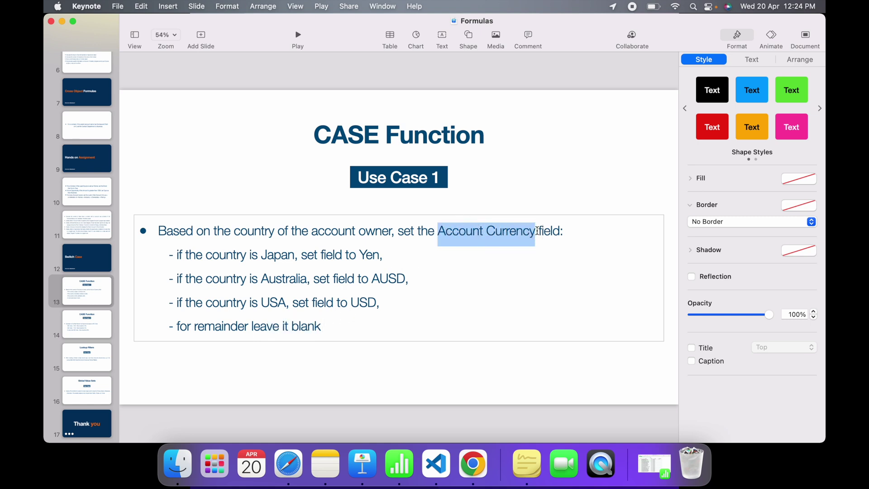
pyautogui.click(512, 237)
# - Switch to Salesforce in Google Chrome and open the Account object's Fields & Relationships setup page
pyautogui.hotkey('ctrl', 'Up')
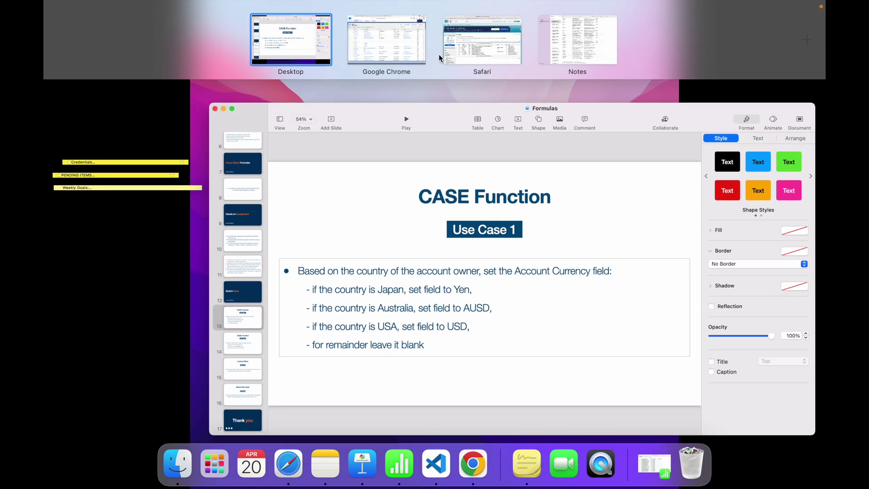
pyautogui.click(374, 50)
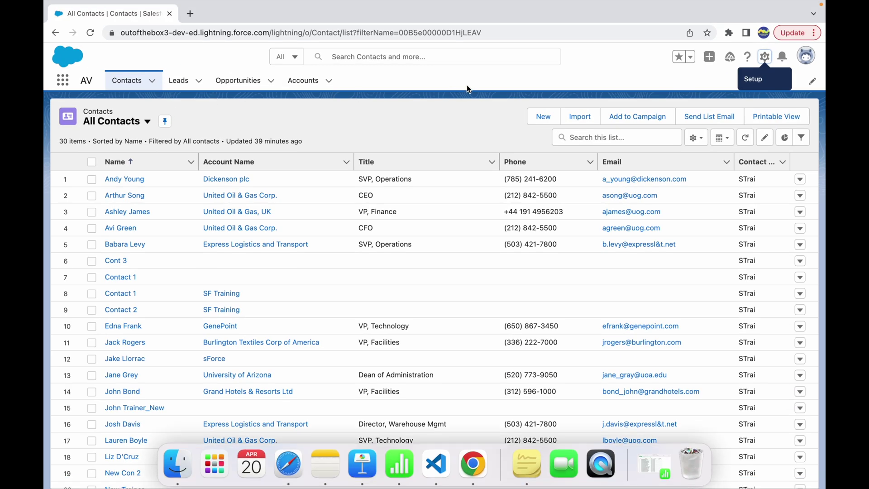
pyautogui.click(302, 81)
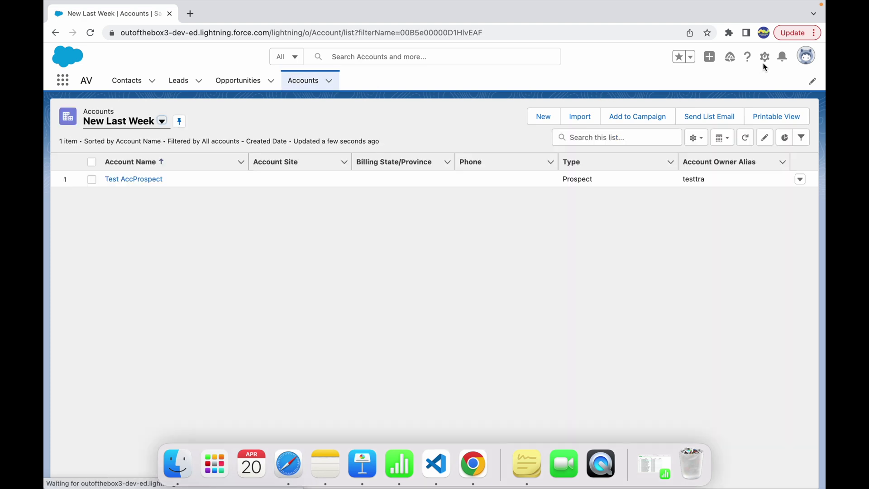
pyautogui.click(764, 58)
pyautogui.click(705, 186)
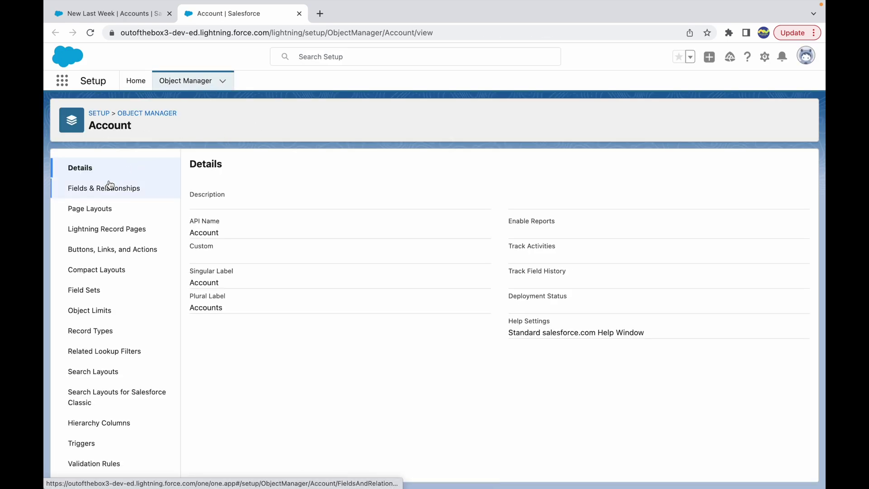
pyautogui.click(110, 185)
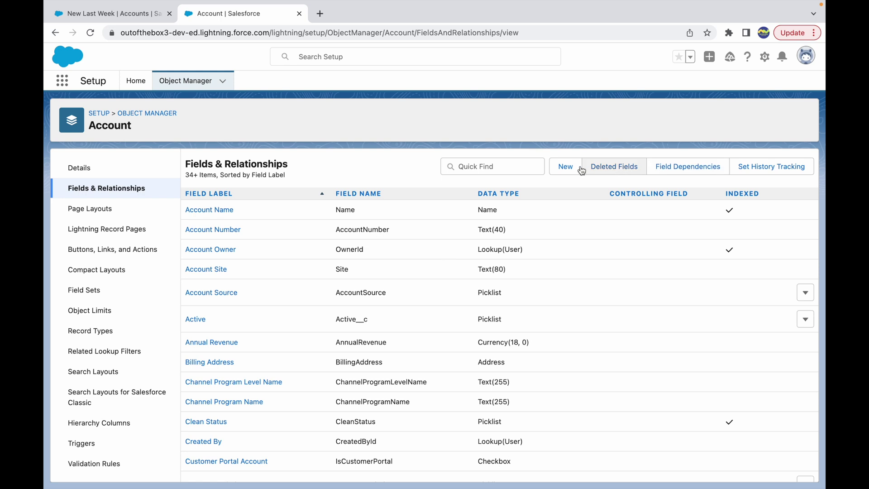
# - Start a new custom field on Account with the Formula data type and proceed to its output settings
pyautogui.click(571, 166)
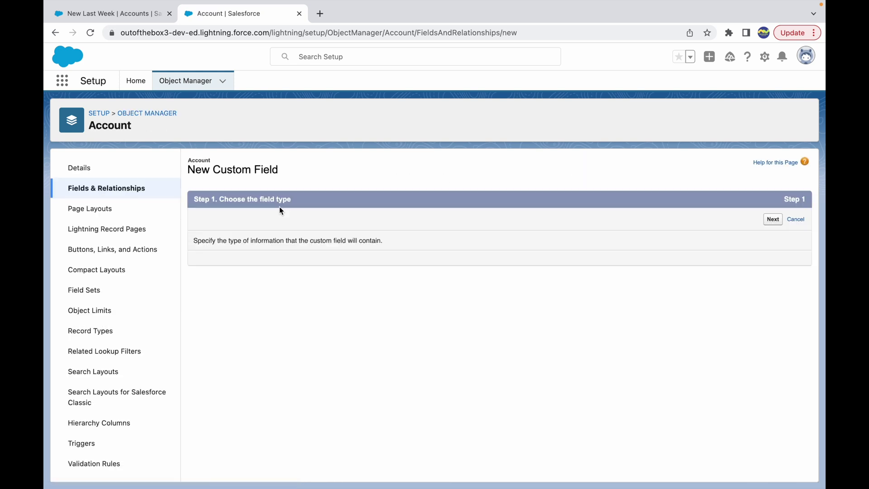
pyautogui.scroll(-3, 249, 295)
pyautogui.scroll(-2, 249, 294)
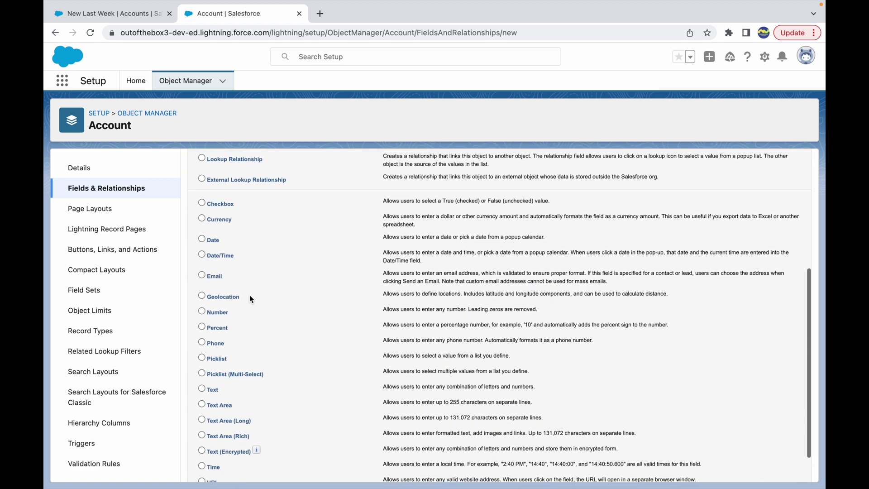
pyautogui.scroll(3, 249, 294)
pyautogui.click(202, 226)
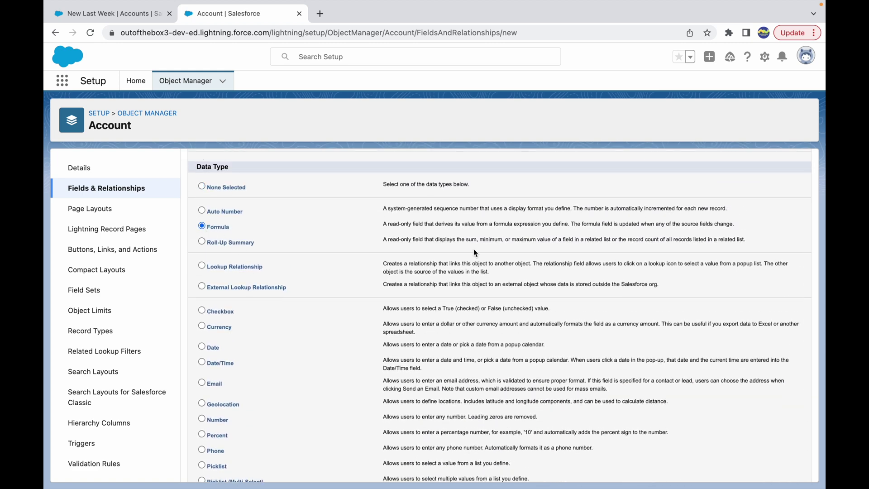
pyautogui.scroll(3, 474, 249)
pyautogui.click(774, 219)
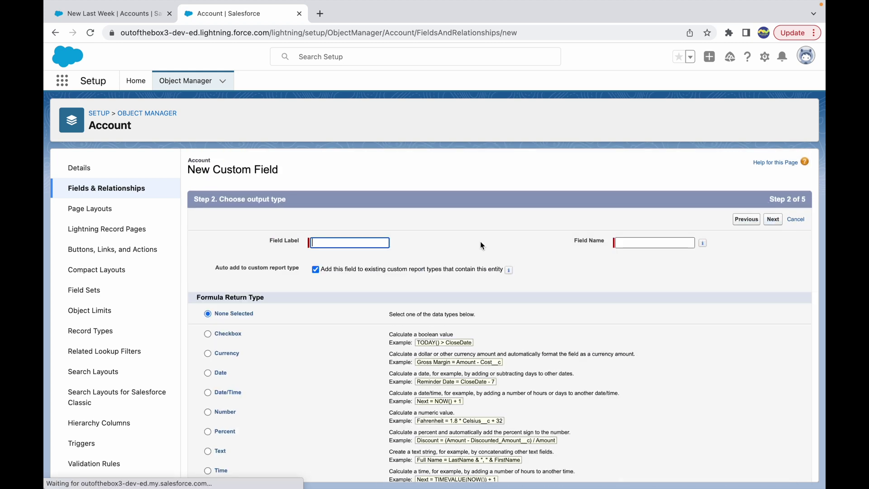
# - Label the formula field Account Currency, set its return type to Text after checking the slide's currency values, and continue to the formula entry
pyautogui.write('Account Currency')
pyautogui.press('Tab')
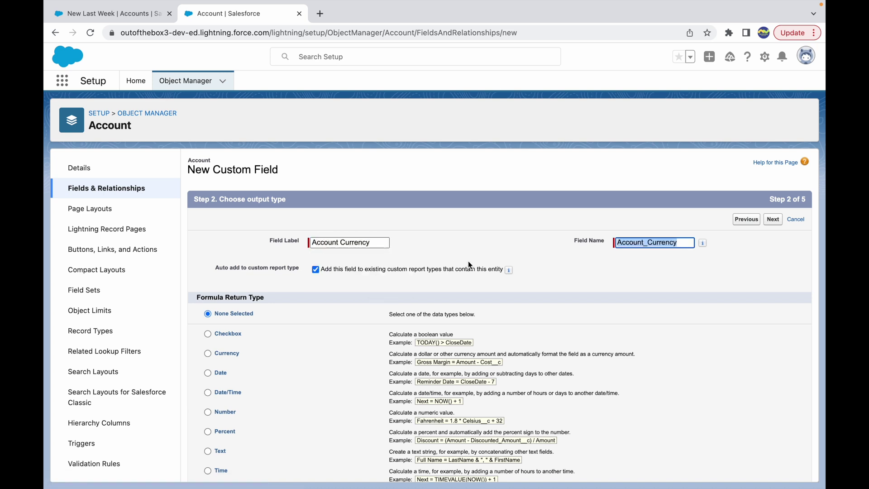
pyautogui.scroll(-2, 468, 261)
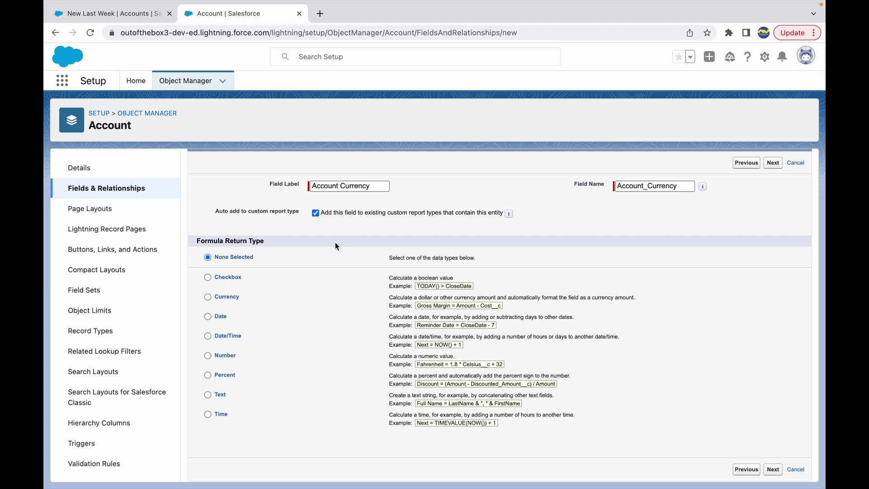
pyautogui.press('super+Tab')
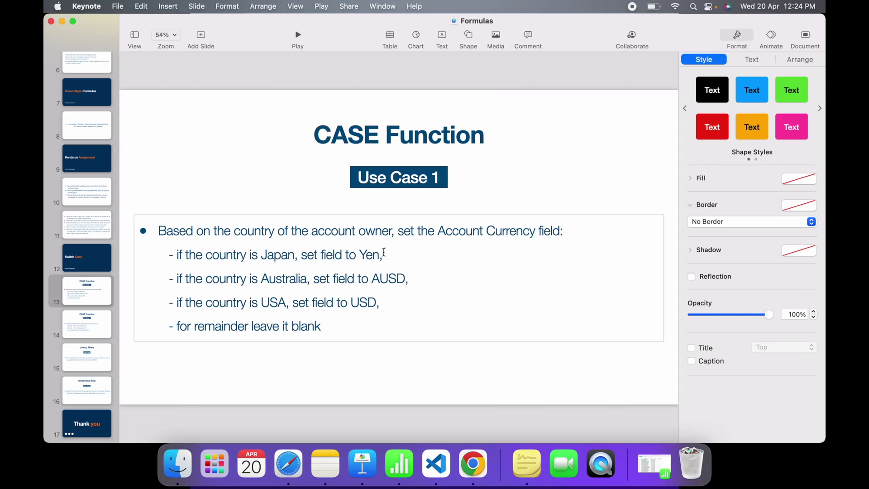
pyautogui.doubleClick(387, 274)
pyautogui.doubleClick(365, 302)
pyautogui.press('super+Tab')
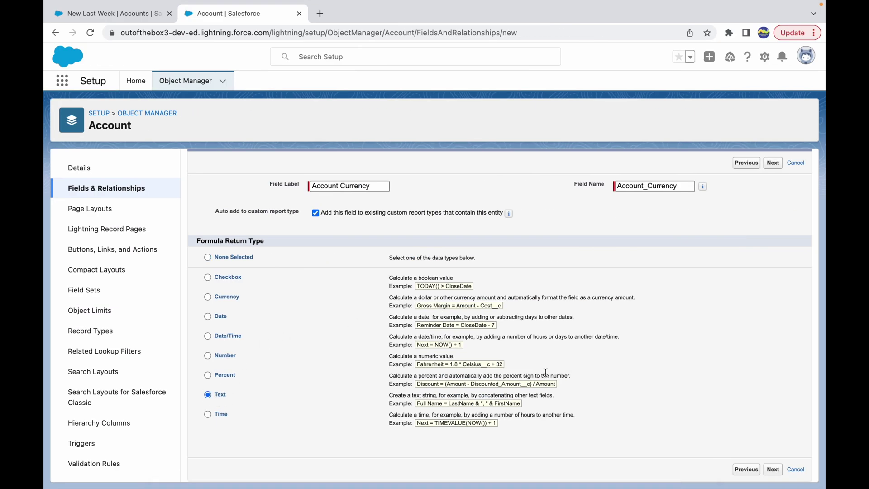
pyautogui.click(772, 470)
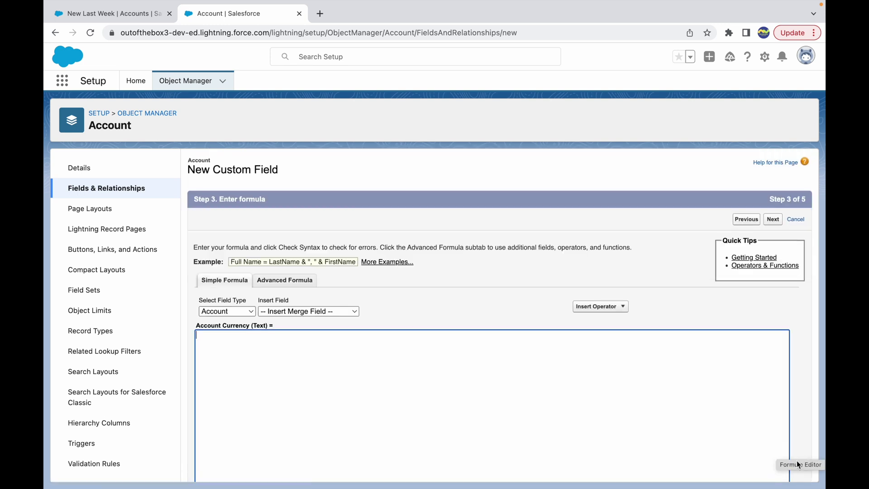
# - Switch the Account Currency formula entry to the Advanced Formula editor
pyautogui.scroll(-2, 430, 361)
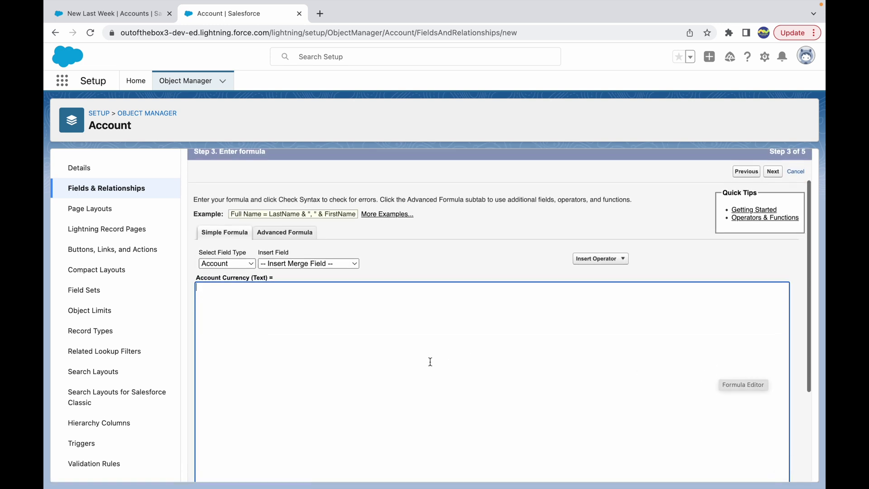
pyautogui.click(248, 267)
pyautogui.click(294, 268)
pyautogui.click(293, 268)
pyautogui.click(299, 233)
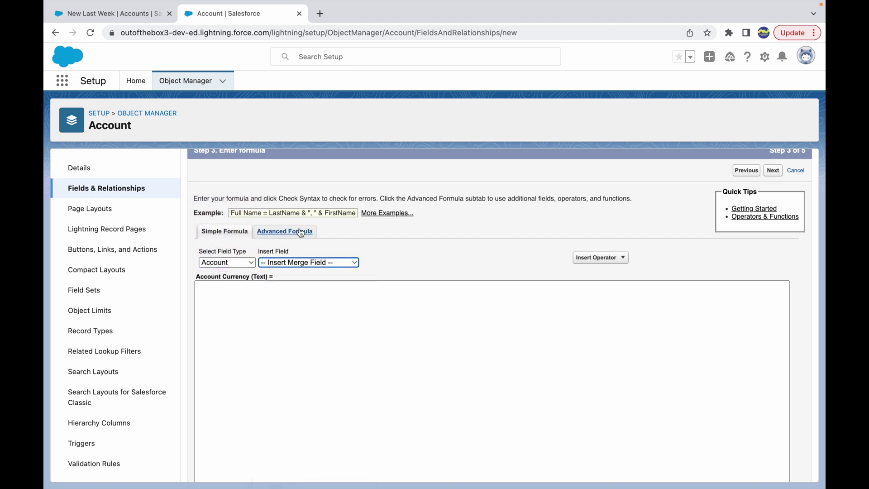
pyautogui.click(299, 233)
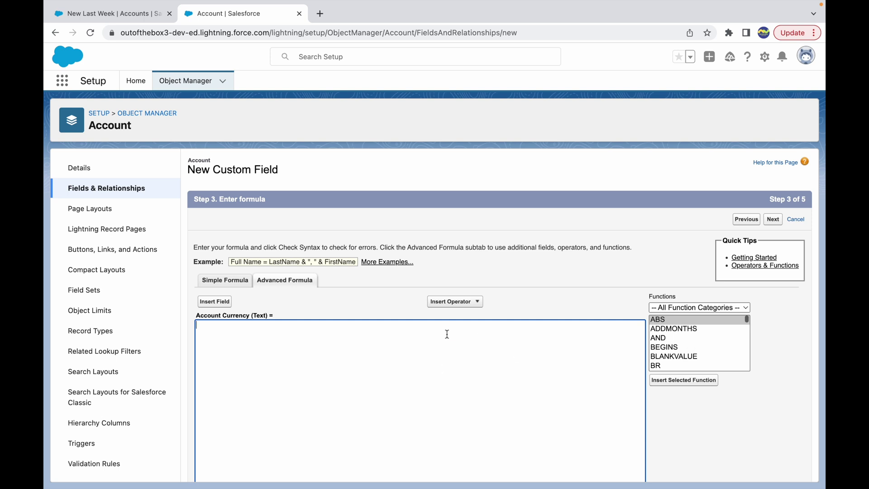
# - Insert the CASE function template into the Account Currency formula
pyautogui.click(661, 307)
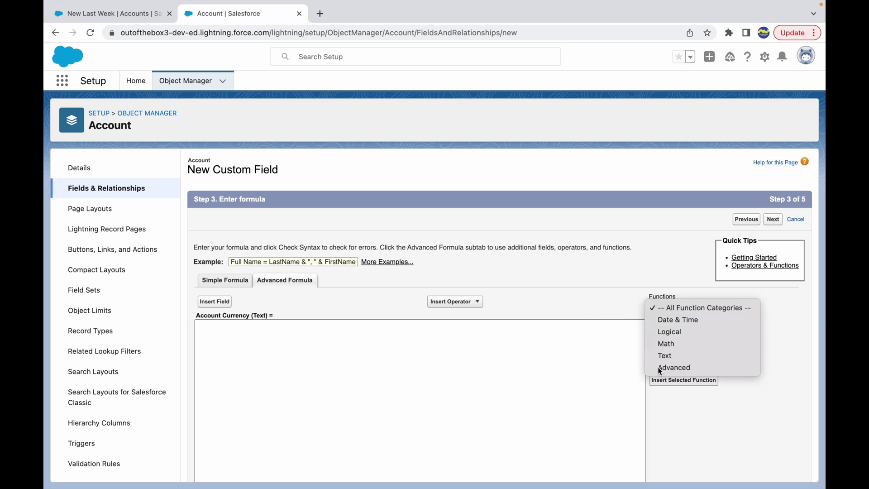
pyautogui.click(620, 312)
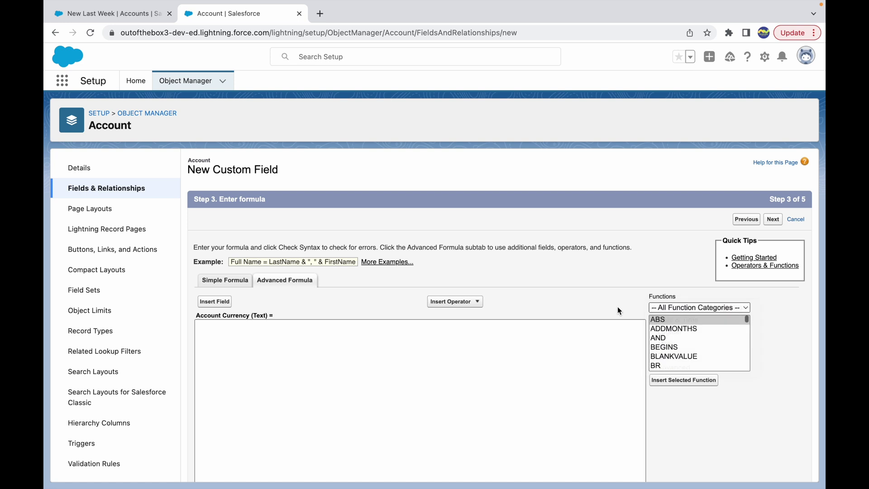
pyautogui.click(669, 357)
pyautogui.press('Down')
pyautogui.press('Down')
pyautogui.press('Down')
pyautogui.press('Up')
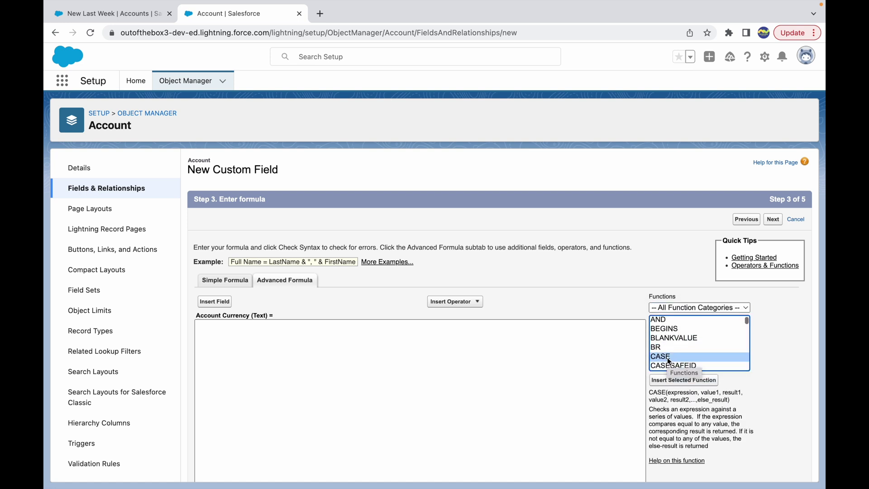
pyautogui.click(672, 380)
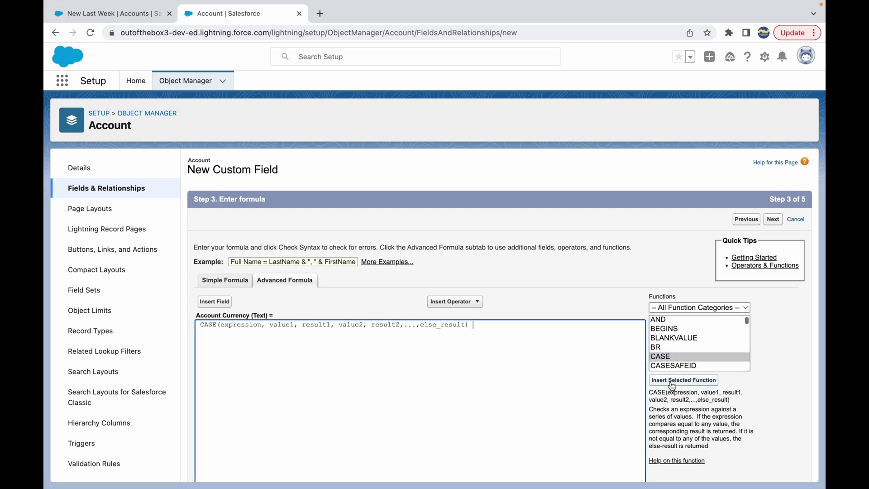
# - Add a line break after the opening parenthesis of the CASE function so its arguments start on a new line
pyautogui.click(222, 325)
pyautogui.moveTo(221, 325); pyautogui.dragTo(467, 325)
pyautogui.click(475, 324)
pyautogui.scroll(-3, 475, 324)
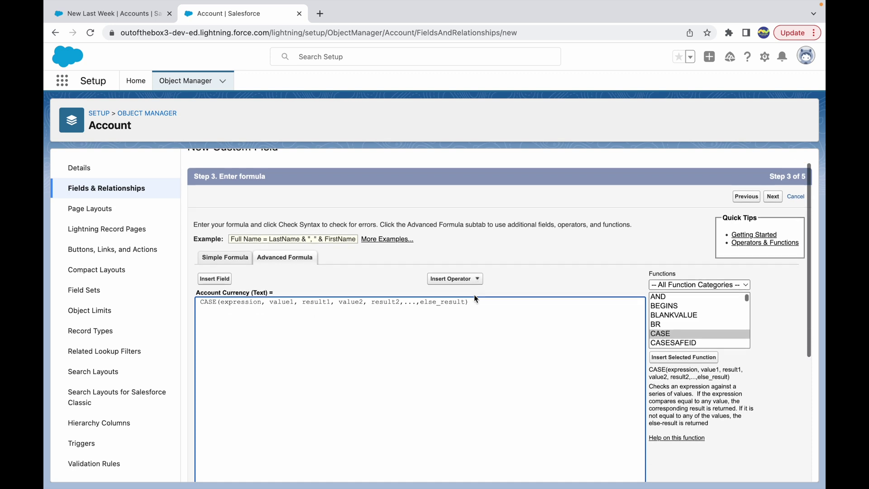
pyautogui.doubleClick(208, 248)
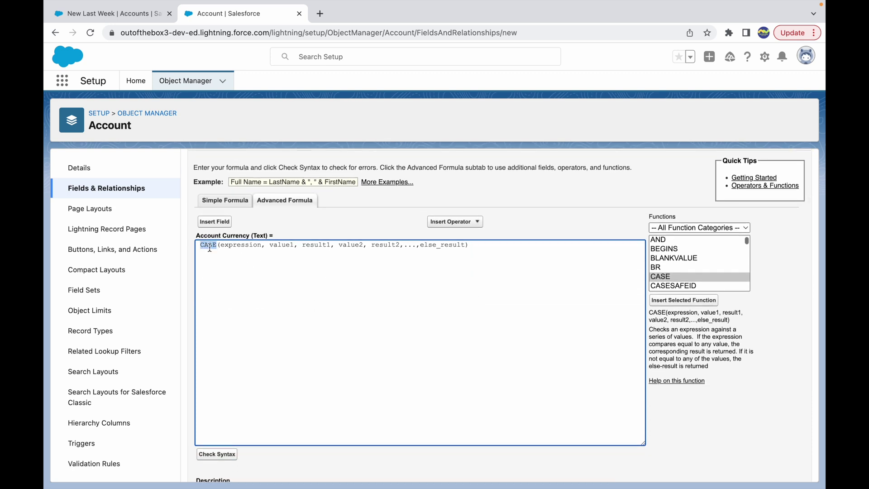
pyautogui.click(221, 247)
pyautogui.press('Return')
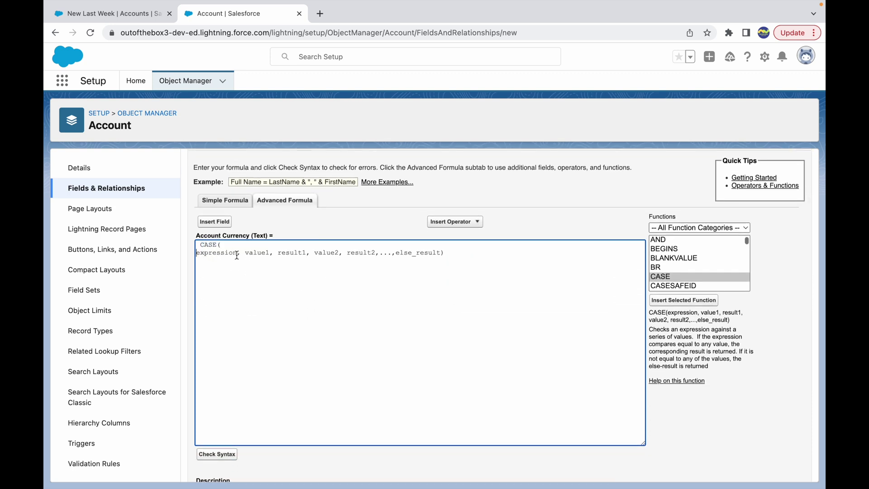
# - Read the CASE function's description and examine its value1 and expression arguments in the formula
pyautogui.doubleClick(261, 254)
pyautogui.moveTo(650, 331); pyautogui.dragTo(692, 339)
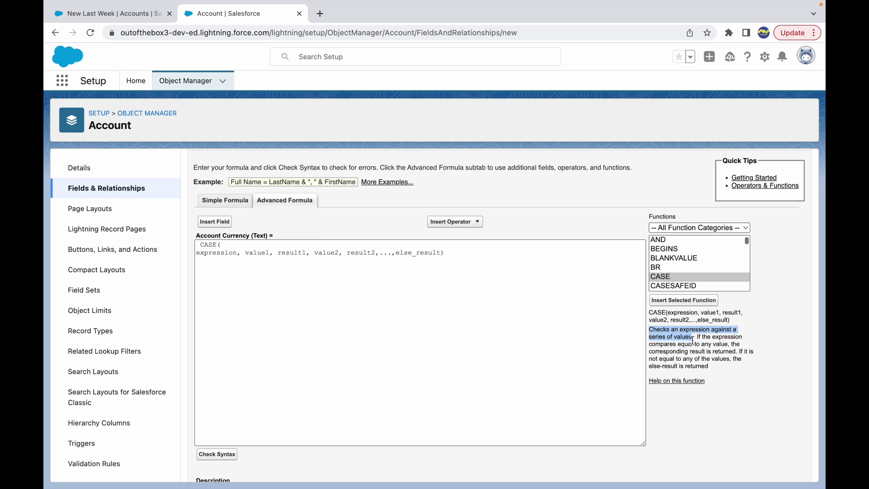
pyautogui.click(727, 342)
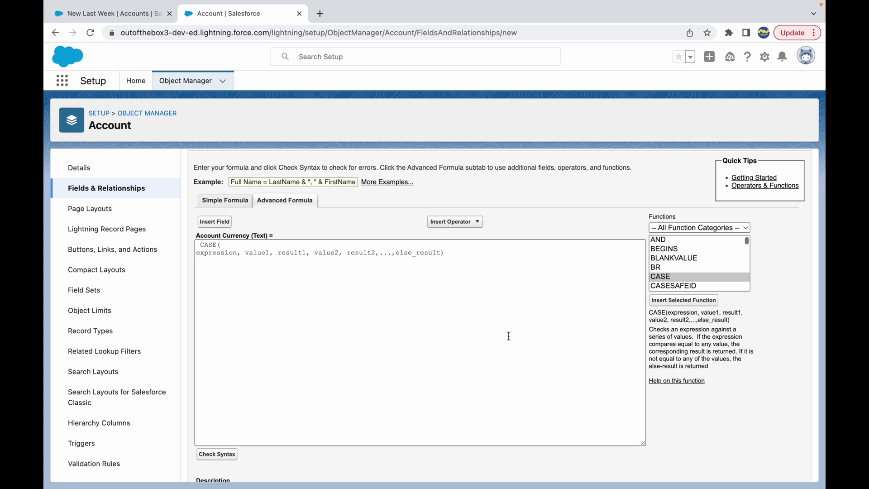
pyautogui.doubleClick(210, 255)
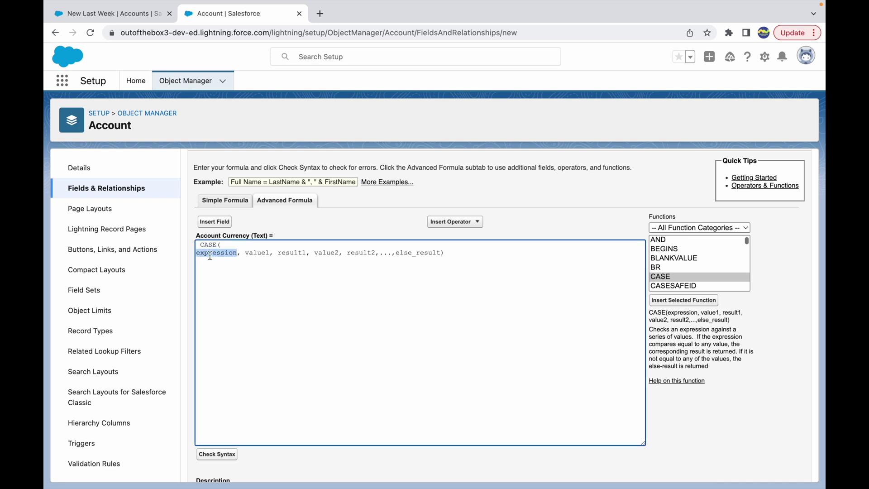
# - Examine the value1, result1, value2, result2 and else_result arguments of the CASE function template
pyautogui.doubleClick(254, 255)
pyautogui.doubleClick(293, 253)
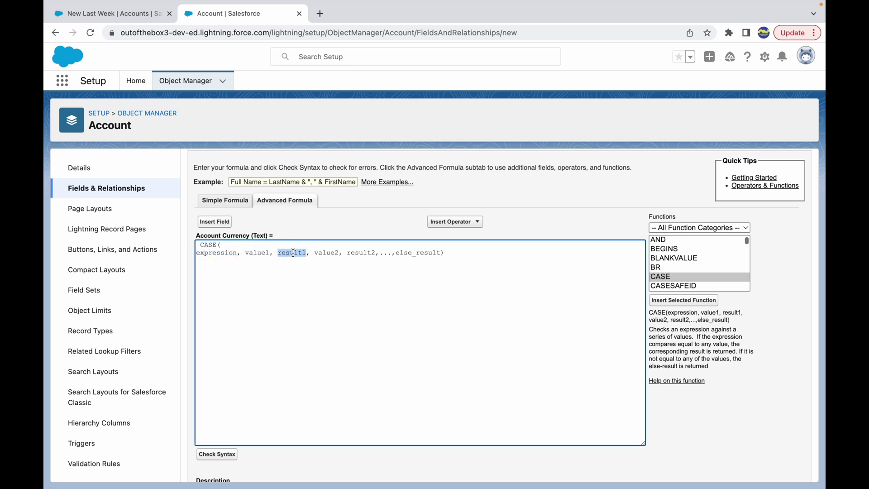
pyautogui.doubleClick(324, 253)
pyautogui.doubleClick(365, 253)
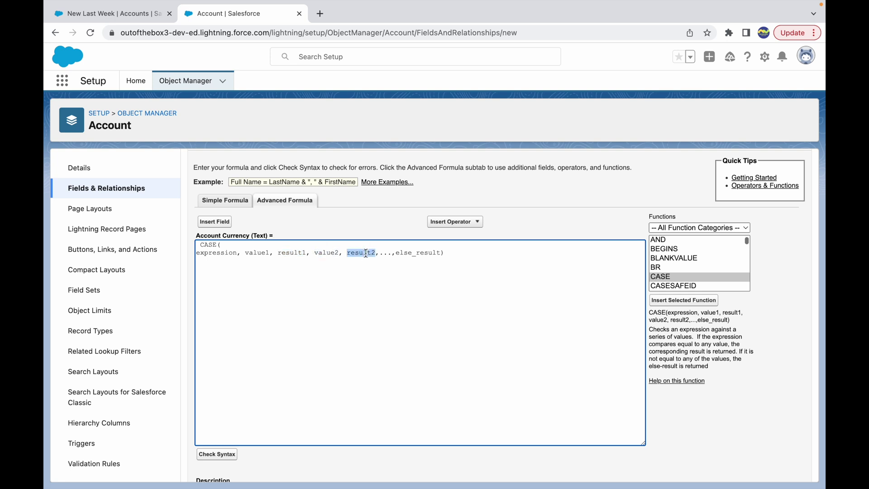
pyautogui.doubleClick(407, 253)
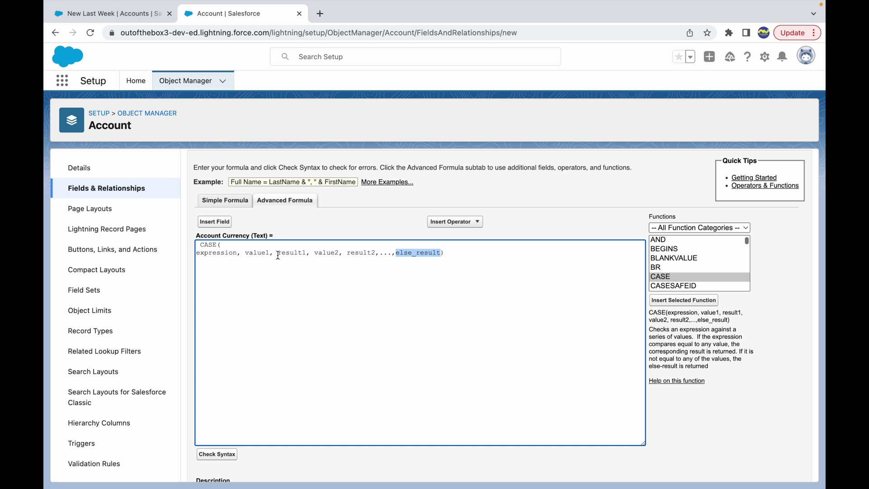
# - Split the CASE template so the expression, each value/result pair and the remaining arguments start on their own lines
pyautogui.click(240, 252)
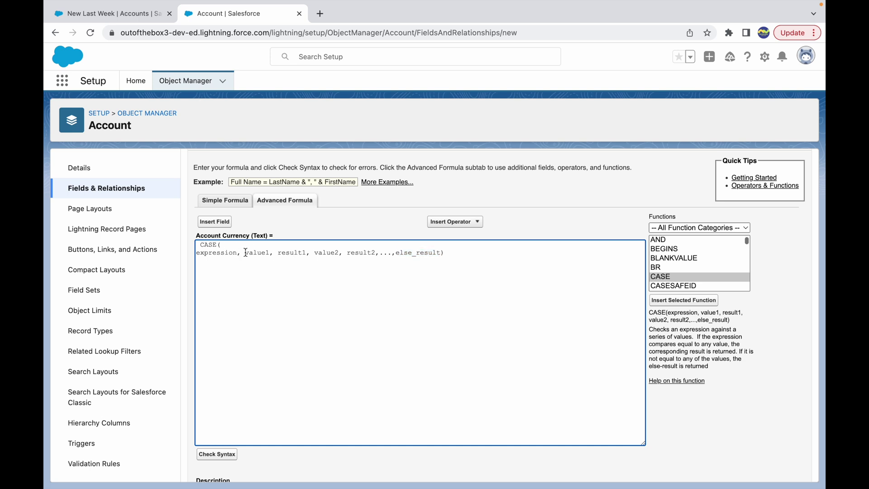
pyautogui.press('Return')
pyautogui.press('Delete')
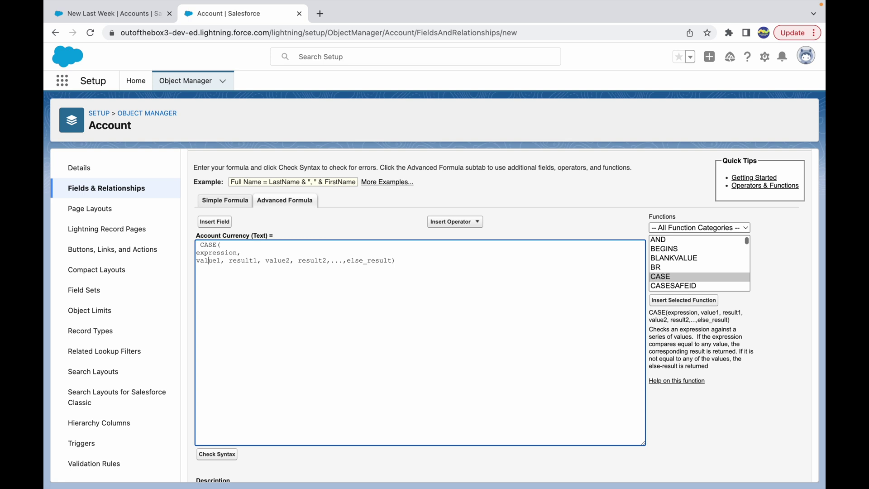
pyautogui.press('Return')
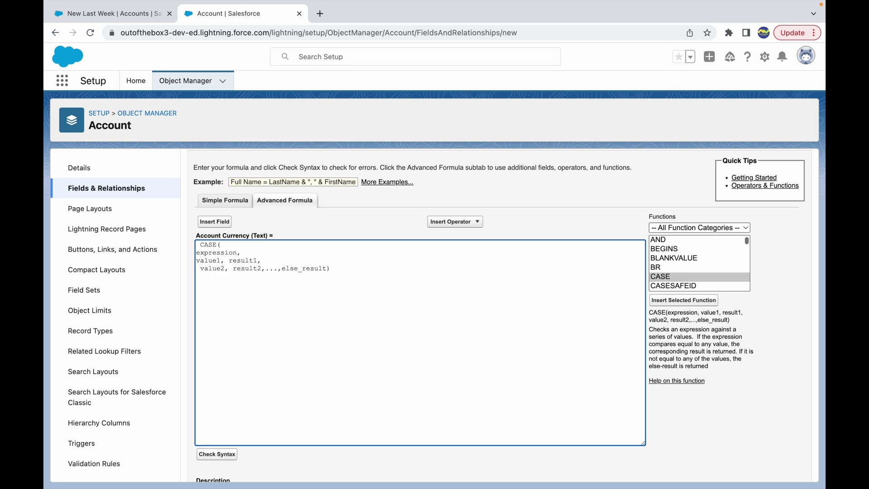
pyautogui.press('BackSpace')
pyautogui.press('Right')
pyautogui.press('Return')
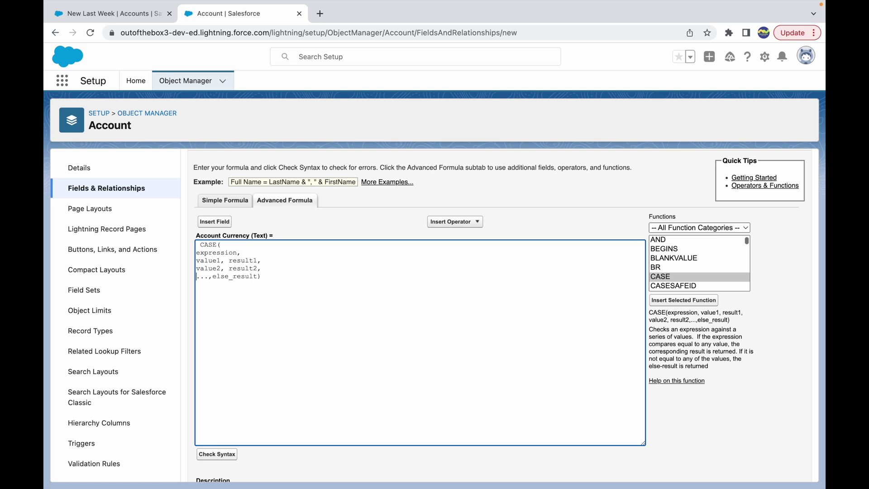
# - Remove the "..." placeholder from the CASE template and add a copy of the value1, result1 line above else_result
pyautogui.press('Delete')
pyautogui.press('BackSpace')
pyautogui.press('BackSpace')
pyautogui.press('BackSpace')
pyautogui.hotkey('shift', 'Up')
pyautogui.hotkey('shift', 'Up')
pyautogui.hotkey('ctrl', 'c')
pyautogui.press('Right')
pyautogui.press('Return')
pyautogui.hotkey('ctrl', 'v')
pyautogui.hotkey('shift', 'Up')
pyautogui.press('BackSpace')
pyautogui.press('BackSpace')
# - Switch to the Keynote slide and read the CASE Function Use Case 1 requirement, returning to Chrome
pyautogui.hotkey('ctrl', 'Up')
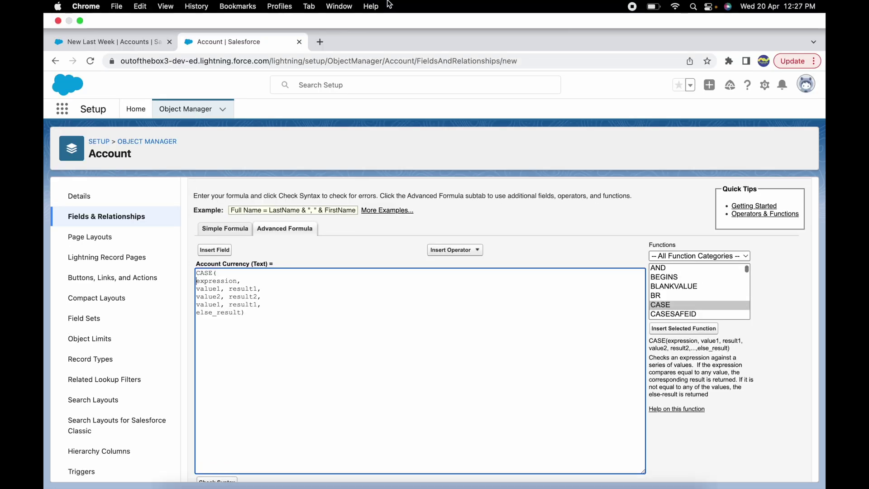
pyautogui.click(388, 267)
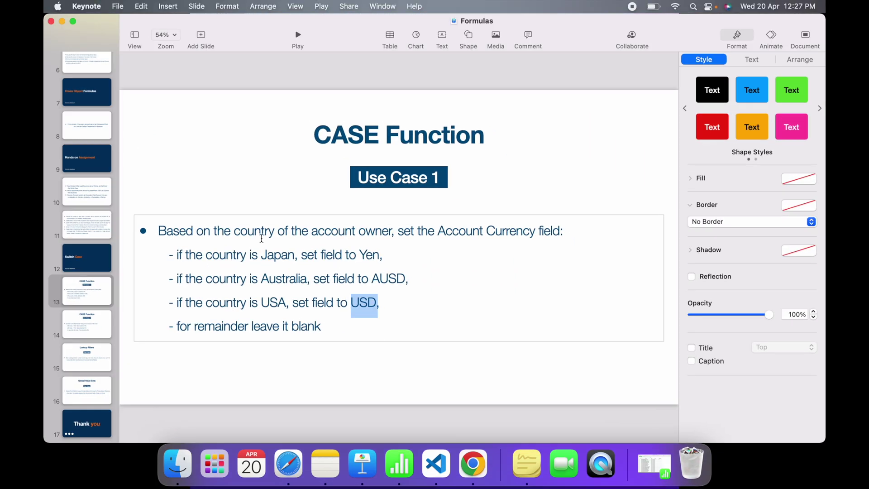
pyautogui.click(247, 230)
pyautogui.click(344, 231)
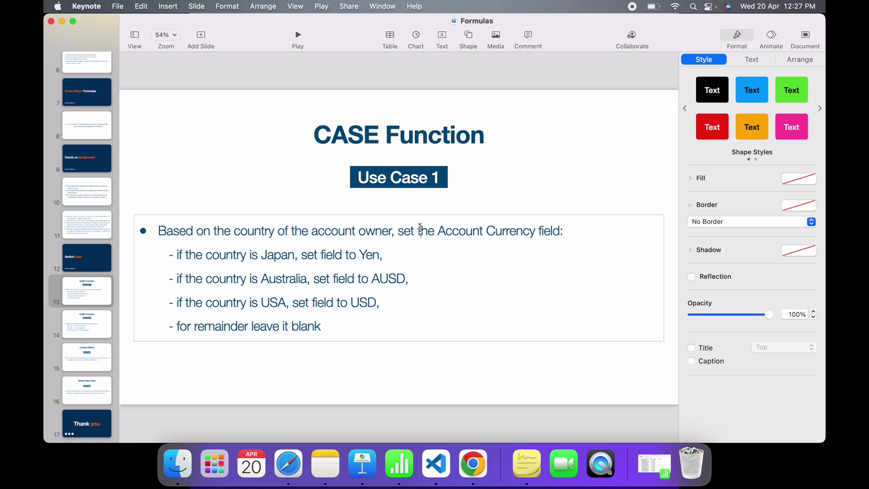
pyautogui.hotkey('ctrl', 'Up')
pyautogui.click(363, 52)
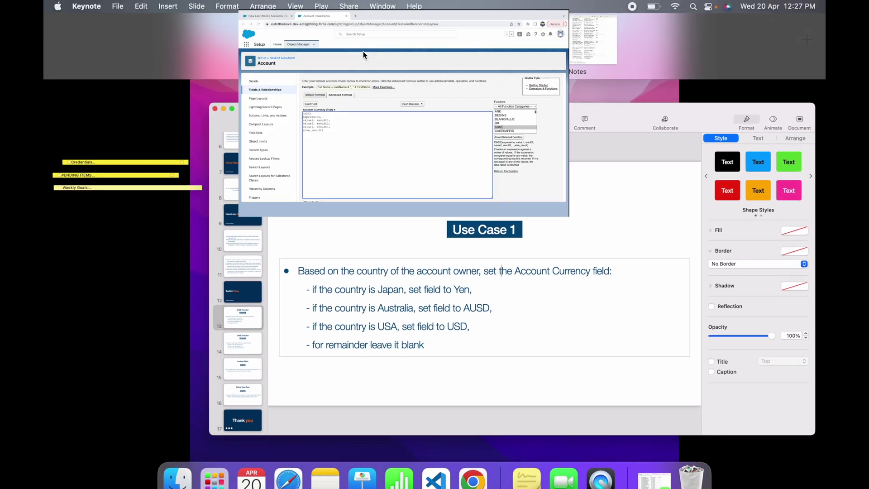
# - Replace the expression argument with the placeholder <Acc Owner's Country>
pyautogui.doubleClick(219, 256)
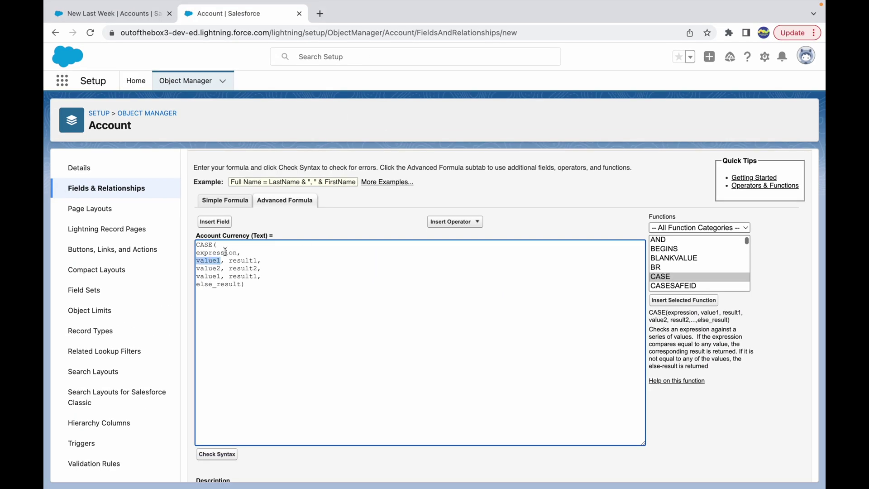
pyautogui.doubleClick(225, 252)
pyautogui.press('BackSpace')
pyautogui.press('BackSpace')
pyautogui.press('Return')
pyautogui.write('<Acc')
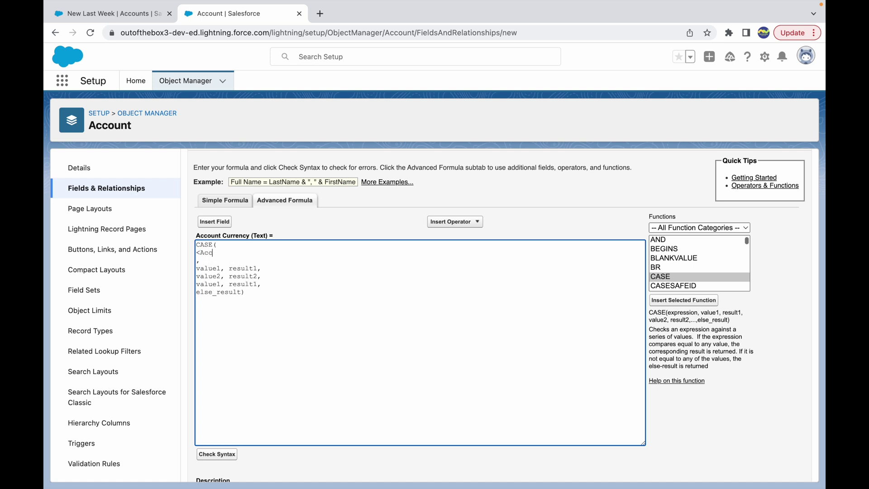
pyautogui.write(" Owner's Country>")
pyautogui.press('Delete')
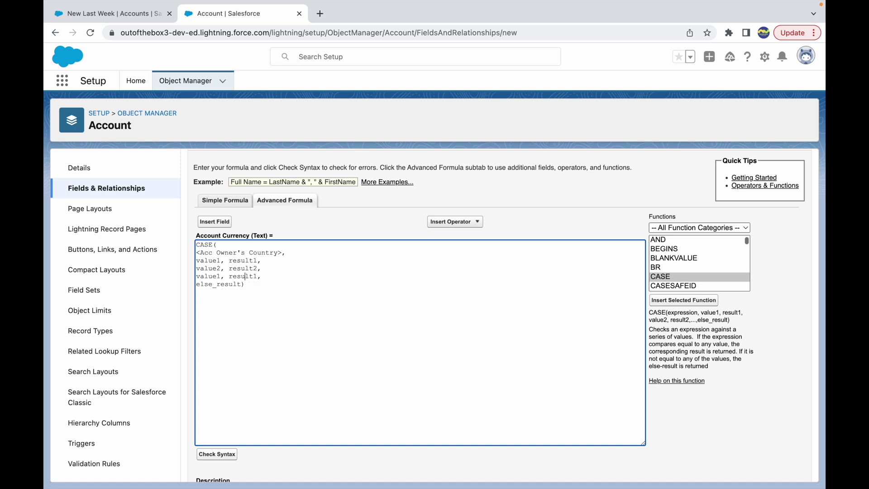
# - Rename the third argument pair to value3, result3 and replace else_result with an empty string ''
pyautogui.press('BackSpace')
pyautogui.write('3')
pyautogui.click(262, 276)
pyautogui.press('BackSpace')
pyautogui.write('3')
pyautogui.hotkey('shift', 'Home')
pyautogui.press('BackSpace')
pyautogui.write("''")
# - Check the country and currency for the first case on the Keynote slide, returning to Chrome
pyautogui.click(261, 269)
pyautogui.hotkey('ctrl', 'Up')
pyautogui.click(439, 242)
pyautogui.doubleClick(277, 255)
pyautogui.doubleClick(370, 255)
pyautogui.hotkey('ctrl', 'Up')
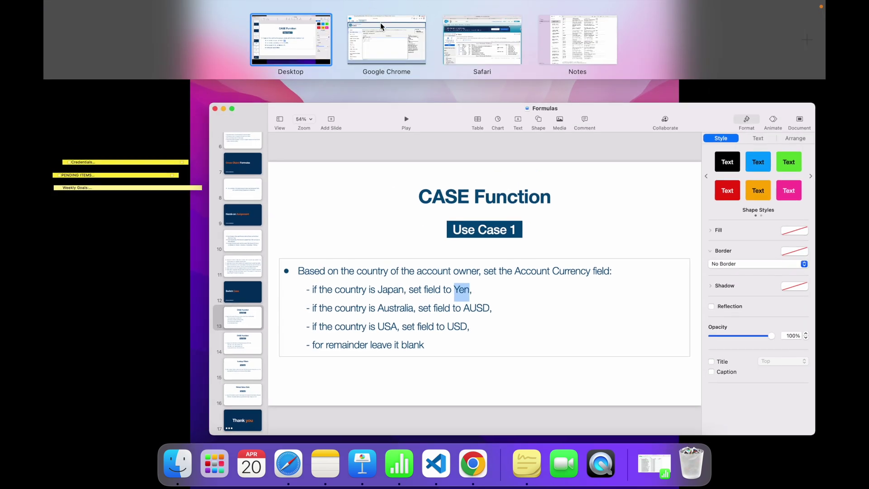
pyautogui.click(400, 42)
# - Replace value1 and result1 with 'Japan', 'YEN' on the line below the owner's country placeholder
pyautogui.doubleClick(208, 261)
pyautogui.press('BackSpace')
pyautogui.press('BackSpace')
pyautogui.write("''Japan")
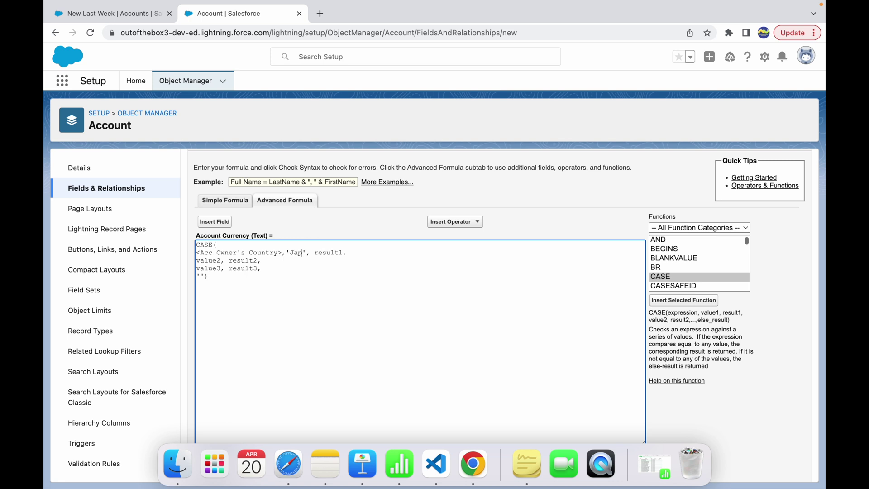
pyautogui.press('Right')
pyautogui.press('Right')
pyautogui.hotkey('shift', 'Right')
pyautogui.hotkey('shift', 'Right')
pyautogui.hotkey('shift', 'Right')
pyautogui.hotkey('shift', 'Right')
pyautogui.hotkey('shift', 'Right')
pyautogui.hotkey('shift', 'Right')
pyautogui.hotkey('shift', 'Right')
pyautogui.write("'YEN'")
pyautogui.press('Left')
pyautogui.press('Return')
# - Replace the value2, result2 pair with 'Australia','AUSD'
pyautogui.hotkey('shift', 'End')
pyautogui.press('BackSpace')
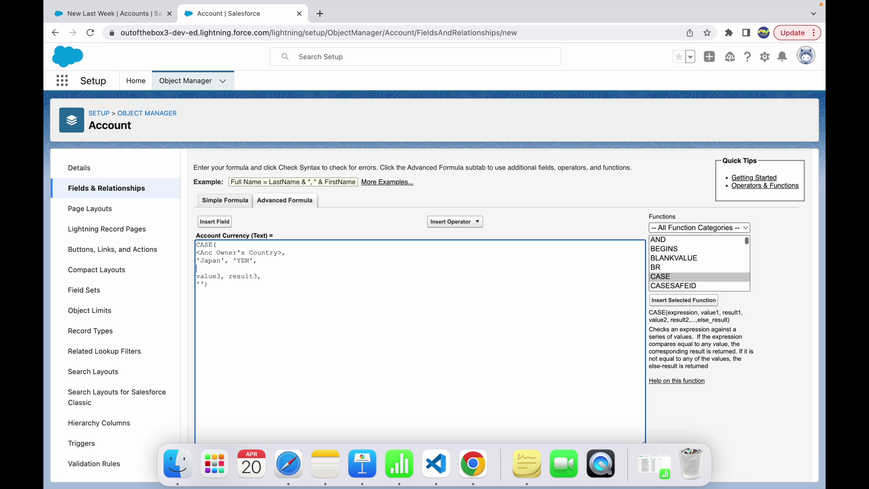
pyautogui.write("''")
pyautogui.press('Left')
pyautogui.write("Australia','AUSD'")
pyautogui.press('Left')
pyautogui.write('AUSD')
# - Replace the value3, result3 pair with 'US', 'USD'
pyautogui.hotkey('shift', 'Home')
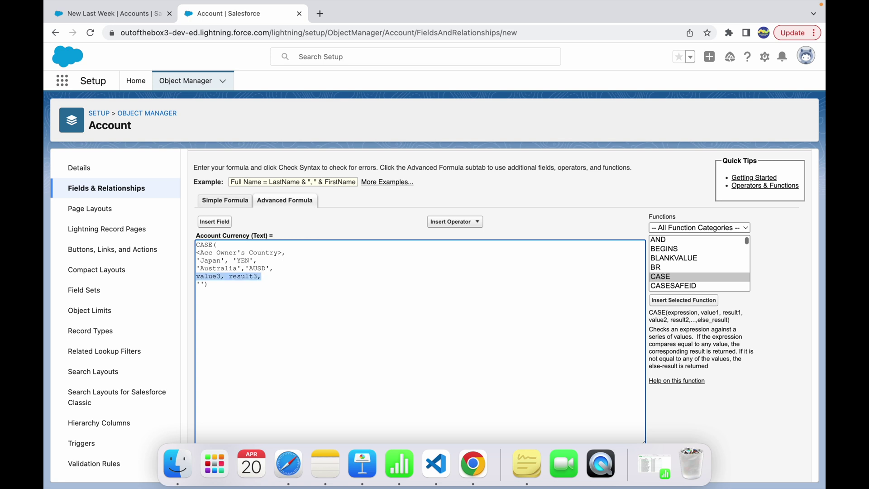
pyautogui.write("'United")
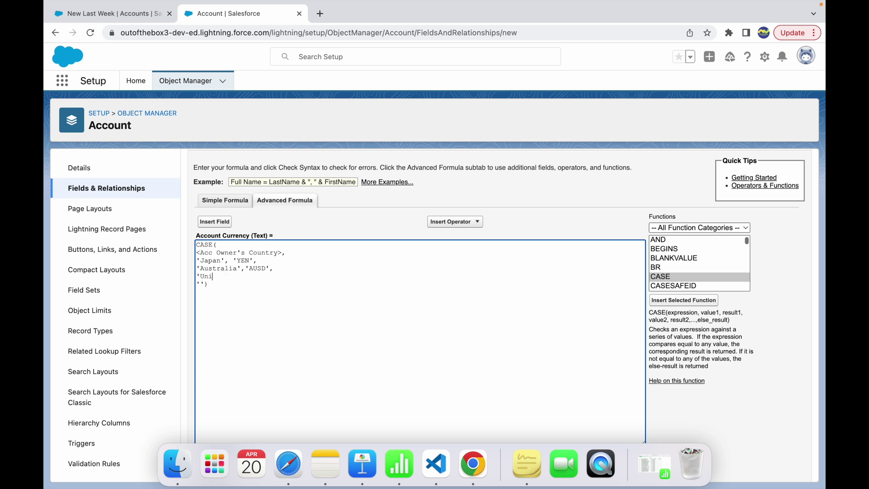
pyautogui.press('BackSpace')
pyautogui.press('BackSpace')
pyautogui.press('BackSpace')
pyautogui.press('BackSpace')
pyautogui.write("S', 'USD',")
# - Insert the Account Owner's Country field (Owner.Country) on a new line after the opening parenthesis of CASE
pyautogui.click(239, 245)
pyautogui.press('Return')
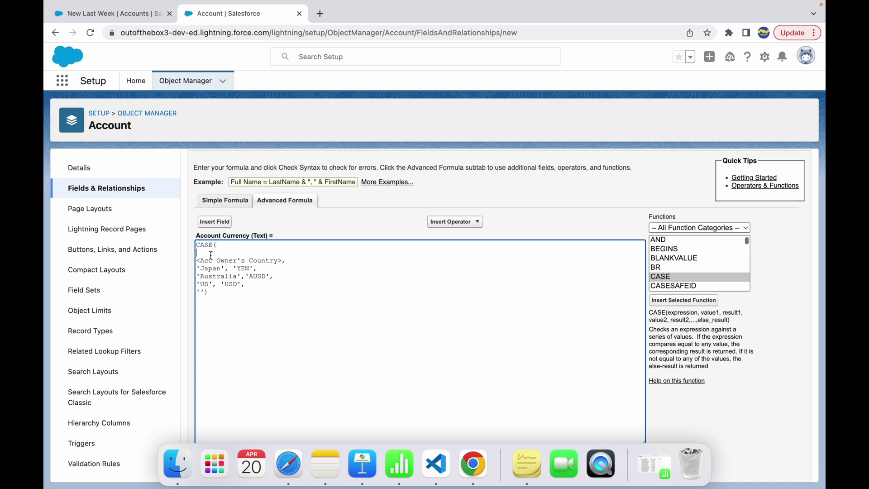
pyautogui.doubleClick(263, 260)
pyautogui.click(281, 256)
pyautogui.click(214, 221)
pyautogui.click(321, 275)
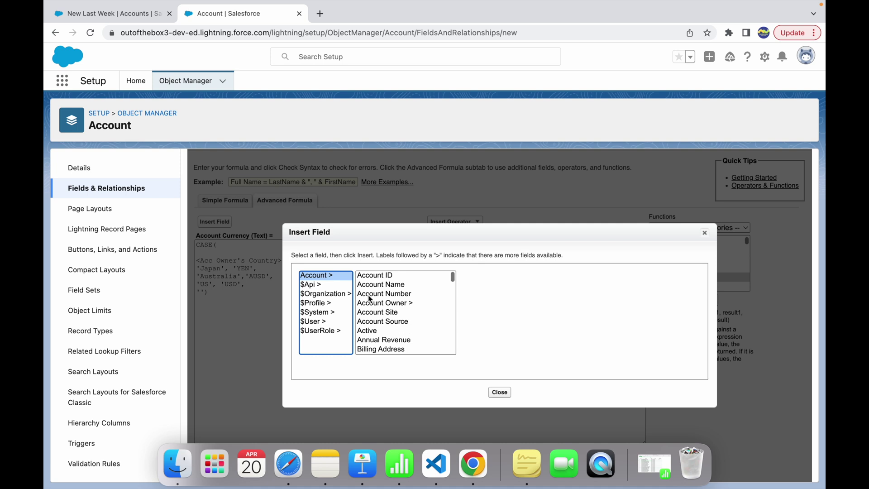
pyautogui.scroll(-2, 408, 328)
pyautogui.scroll(2, 407, 327)
pyautogui.click(384, 303)
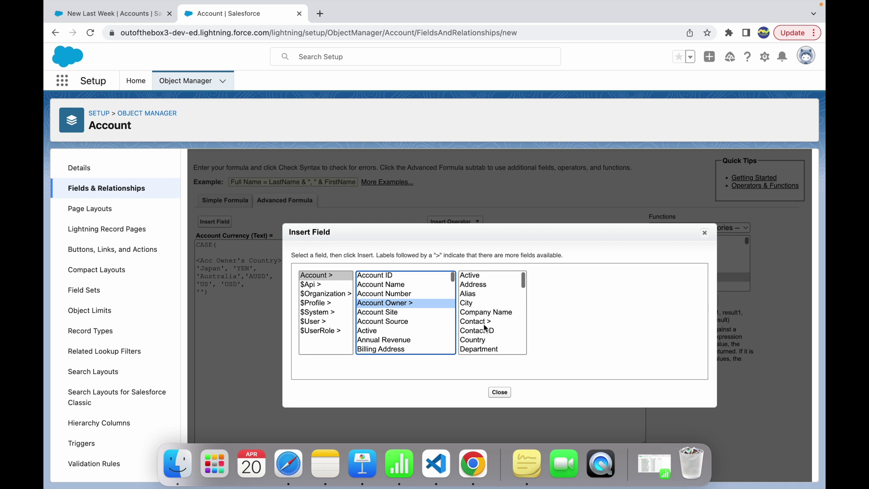
pyautogui.scroll(-3, 481, 346)
pyautogui.click(474, 311)
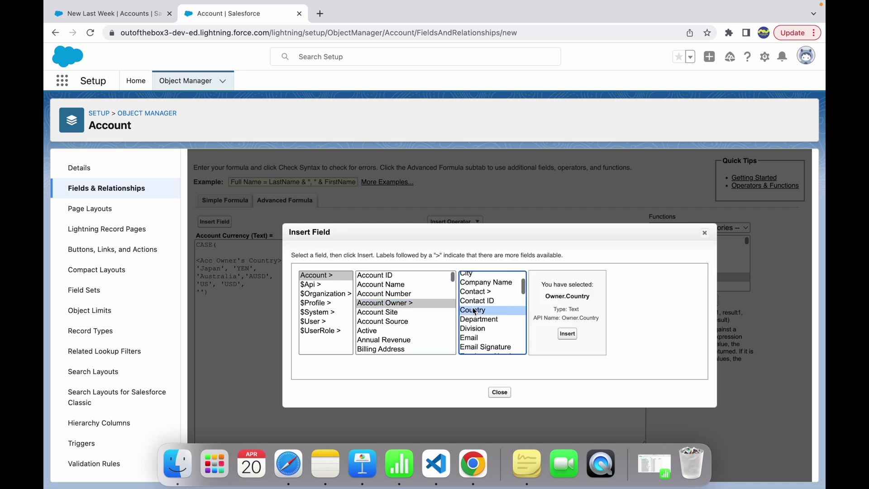
pyautogui.click(567, 334)
# - Delete the <Acc Owner's Country> placeholder so Owner.Country with a trailing comma is the CASE expression
pyautogui.moveTo(257, 252); pyautogui.dragTo(193, 259)
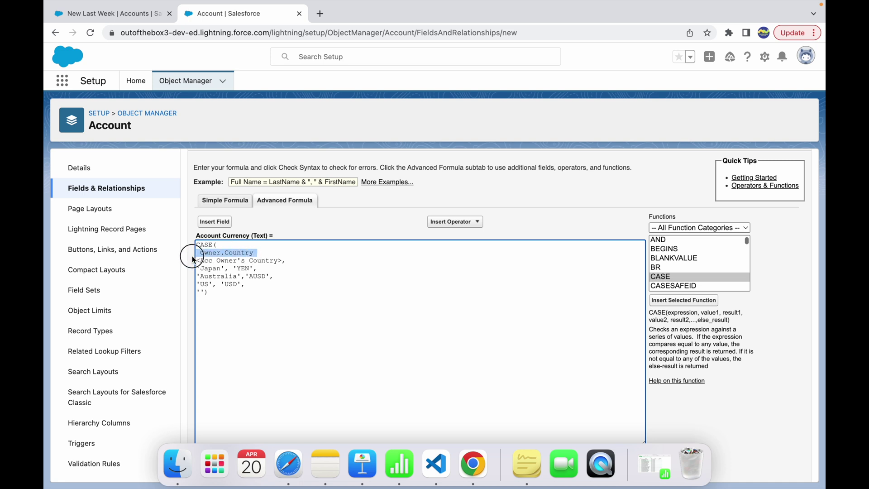
pyautogui.click(301, 261)
pyautogui.press('shift+super+Left')
pyautogui.press('BackSpace')
pyautogui.press('BackSpace')
pyautogui.press('Delete')
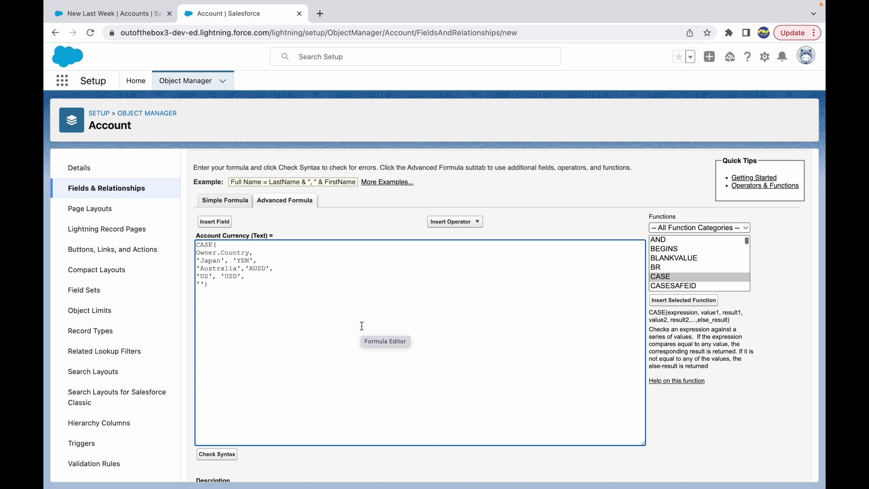
# - Review the Owner.Country expression, the three country and currency pairs, and the blank else result in the formula
pyautogui.moveTo(253, 253); pyautogui.dragTo(194, 252)
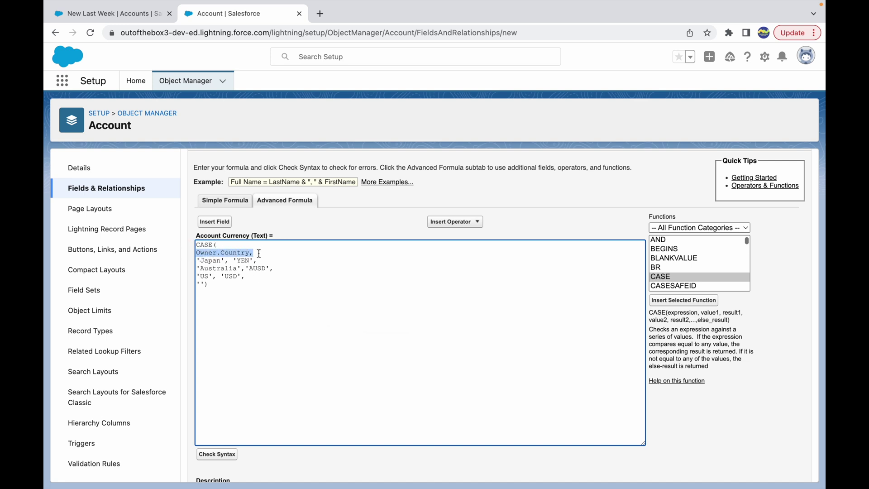
pyautogui.doubleClick(211, 261)
pyautogui.doubleClick(244, 261)
pyautogui.doubleClick(217, 269)
pyautogui.doubleClick(258, 269)
pyautogui.doubleClick(203, 277)
pyautogui.doubleClick(231, 276)
pyautogui.click(219, 288)
# - Add a fourth pair 'India', 'INR', on a new line below the US pair
pyautogui.click(266, 277)
pyautogui.press('Return')
pyautogui.write("'India")
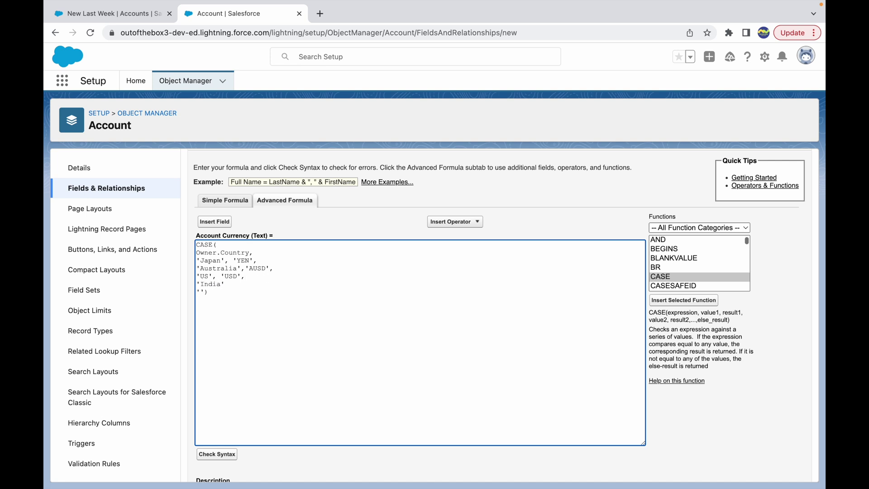
pyautogui.write("'INR',")
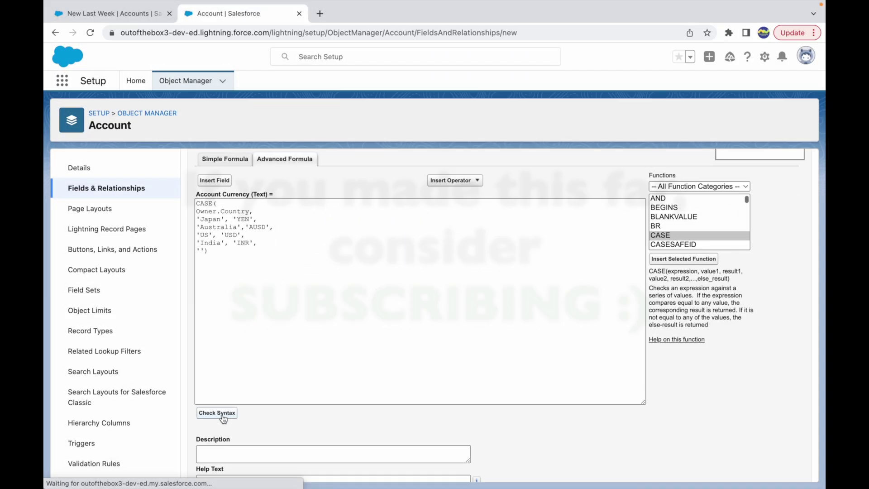
# - Check the syntax of the Account Currency formula and review the result
pyautogui.click(223, 413)
pyautogui.scroll(-5, 325, 342)
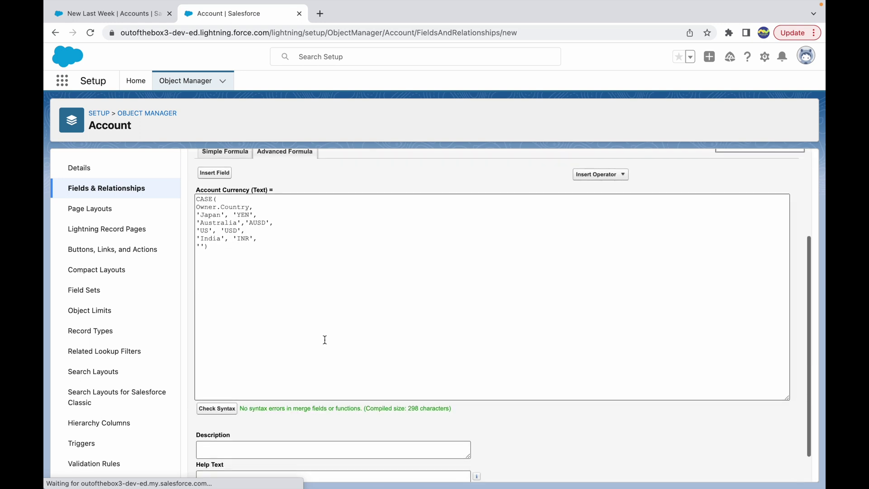
pyautogui.moveTo(239, 352); pyautogui.dragTo(319, 352)
pyautogui.click(413, 359)
pyautogui.scroll(3, 525, 359)
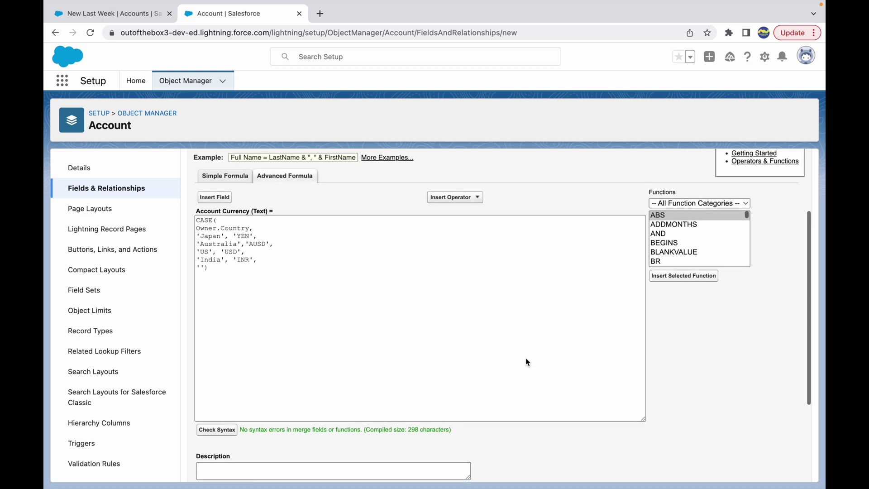
# - Set blank field handling to treat blank fields as blanks and continue to field-level security
pyautogui.scroll(-5, 526, 361)
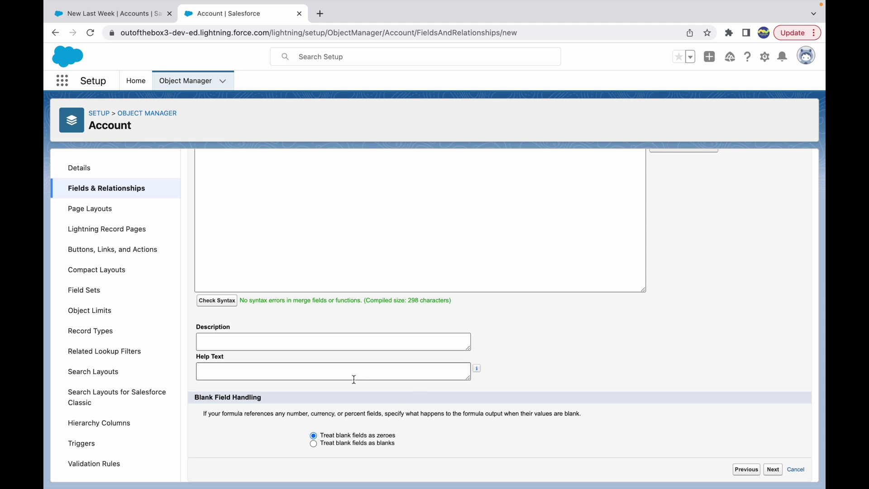
pyautogui.click(339, 442)
pyautogui.click(773, 470)
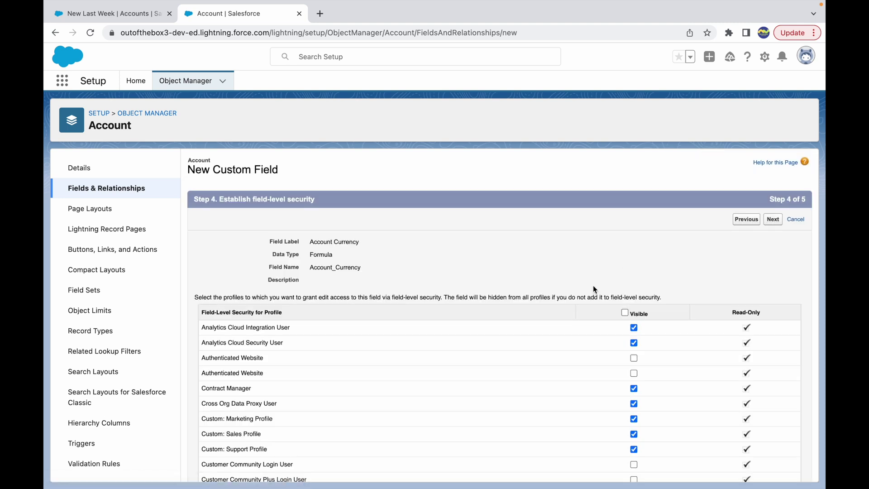
# - Clear the Account Currency field's visibility for all profiles
pyautogui.scroll(-3, 625, 317)
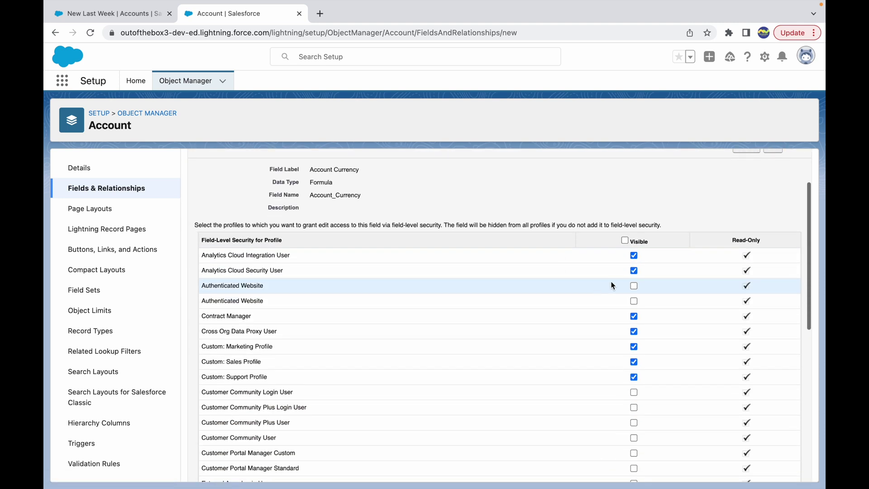
pyautogui.click(625, 240)
pyautogui.click(625, 240)
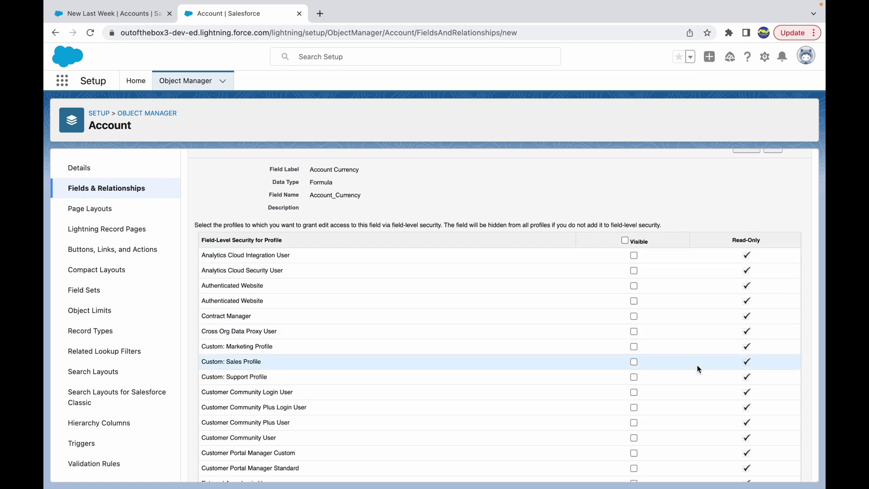
pyautogui.scroll(-4, 697, 365)
pyautogui.scroll(-3, 697, 365)
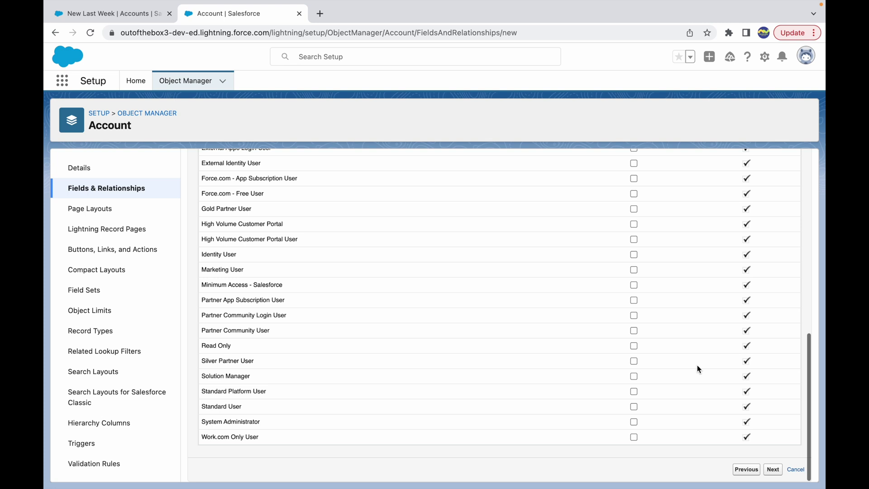
# - Make the field visible only to System Administrator, add it only to the Account Layout, and save it
pyautogui.click(634, 422)
pyautogui.click(777, 472)
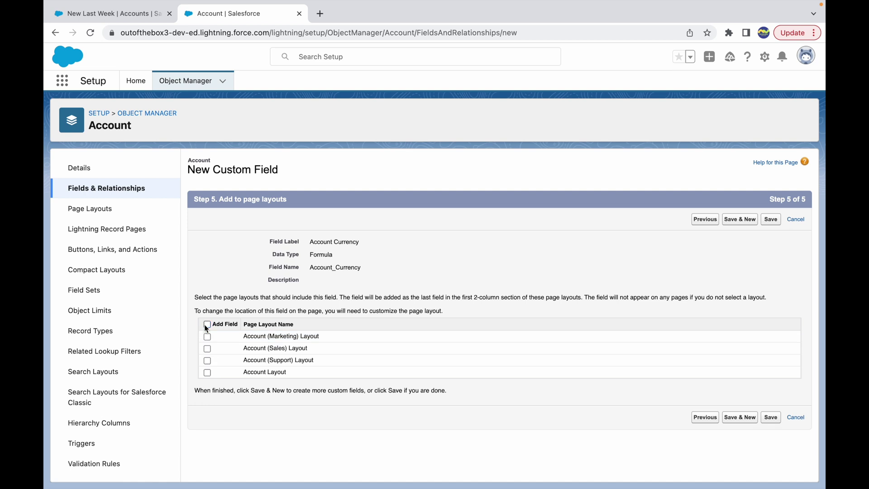
pyautogui.click(206, 324)
pyautogui.click(207, 372)
pyautogui.click(772, 220)
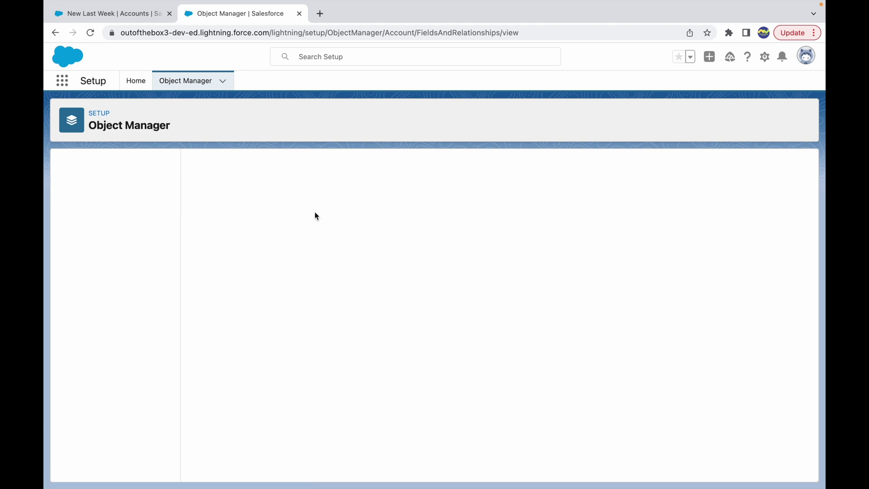
# - Find Users in a separate Setup session and open the System Administrator user's record
pyautogui.click(122, 15)
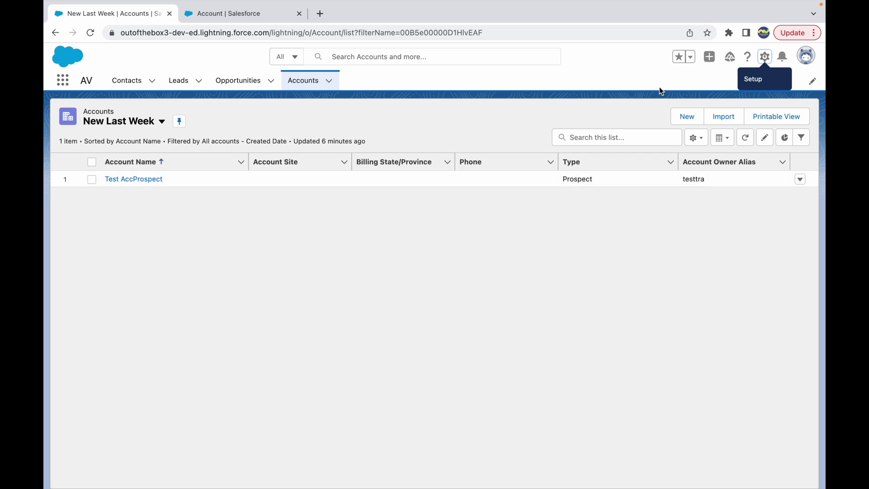
pyautogui.click(765, 57)
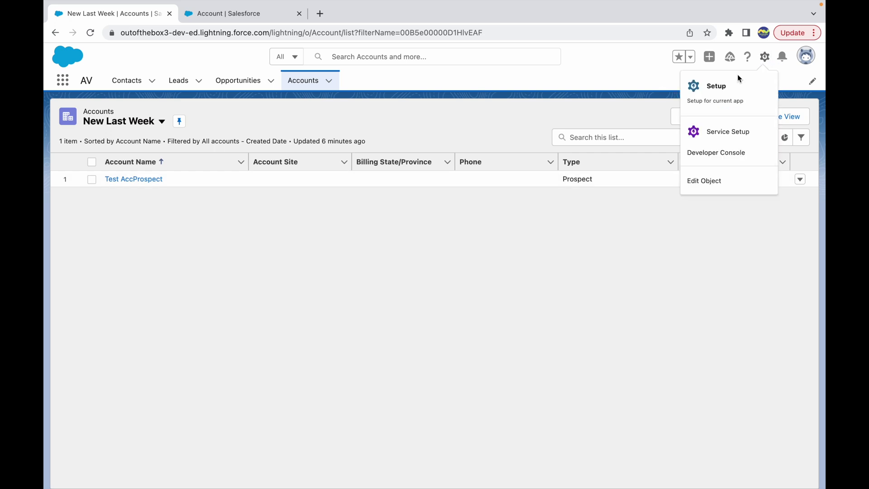
pyautogui.click(715, 86)
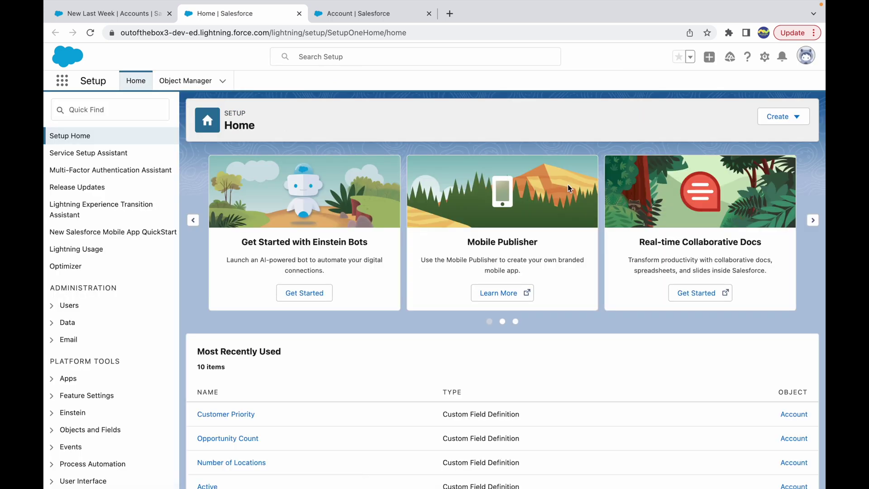
pyautogui.write('users')
pyautogui.click(82, 272)
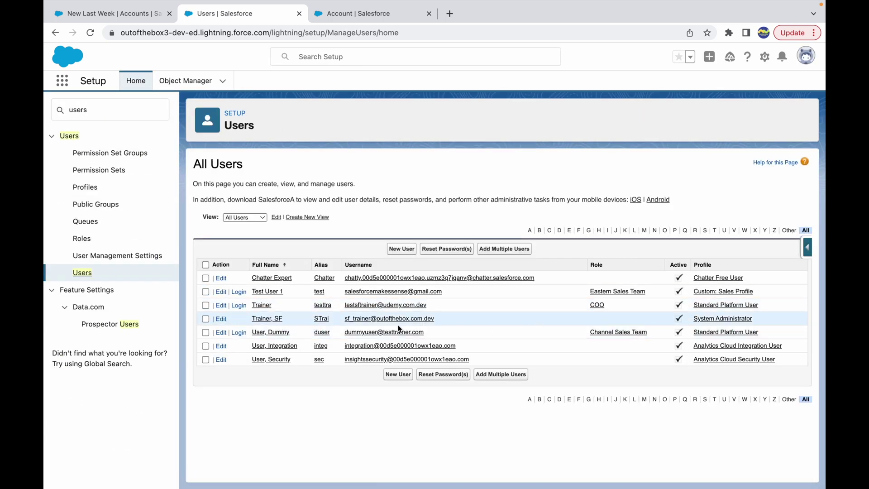
pyautogui.click(265, 321)
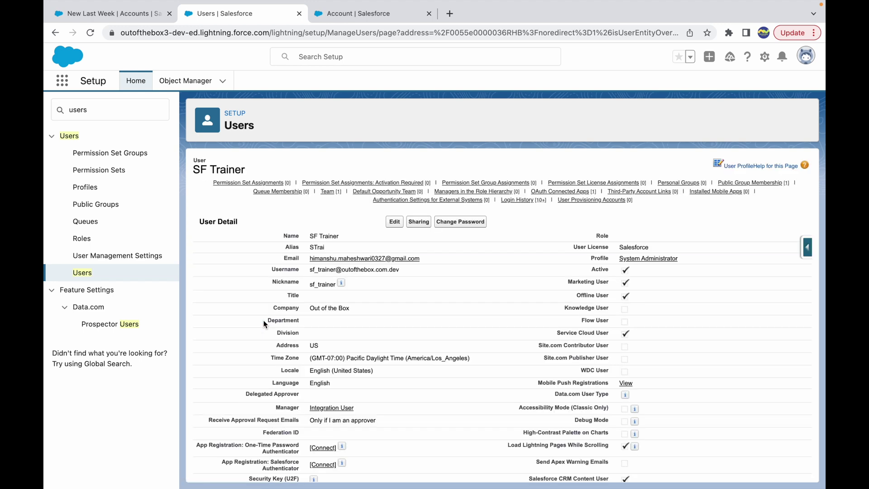
pyautogui.hotkey('ctrl', 'f')
pyautogui.write('Countr')
pyautogui.press('BackSpace')
pyautogui.press('BackSpace')
pyautogui.press('BackSpace')
pyautogui.press('BackSpace')
pyautogui.press('BackSpace')
pyautogui.press('Escape')
# - Edit the System Administrator user's mailing address to set Country to India, and save the record
pyautogui.click(394, 222)
pyautogui.scroll(-15, 426, 343)
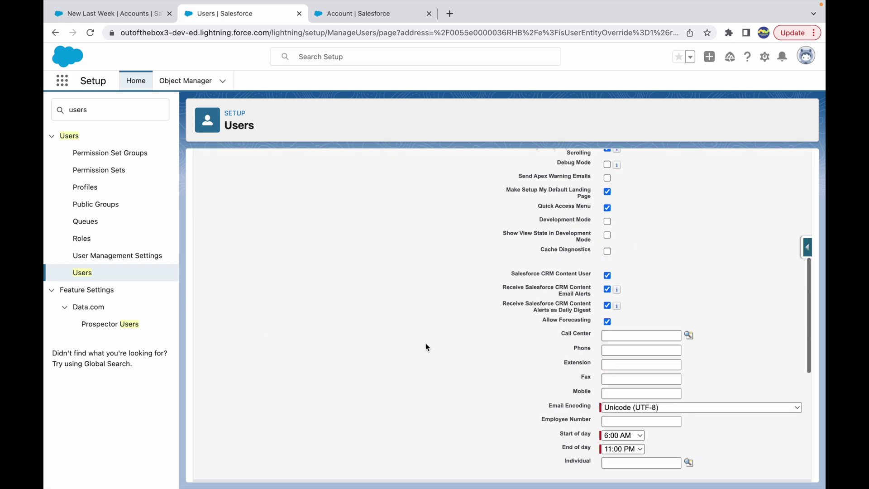
pyautogui.click(333, 260)
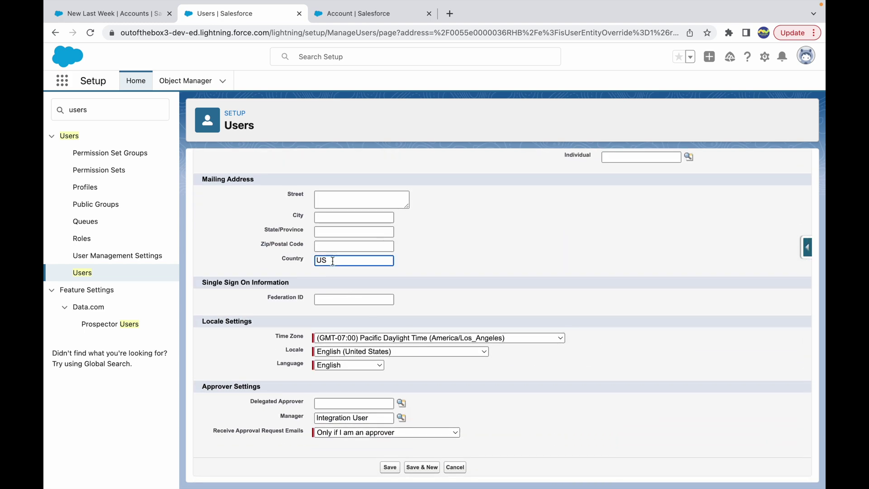
pyautogui.click(318, 260)
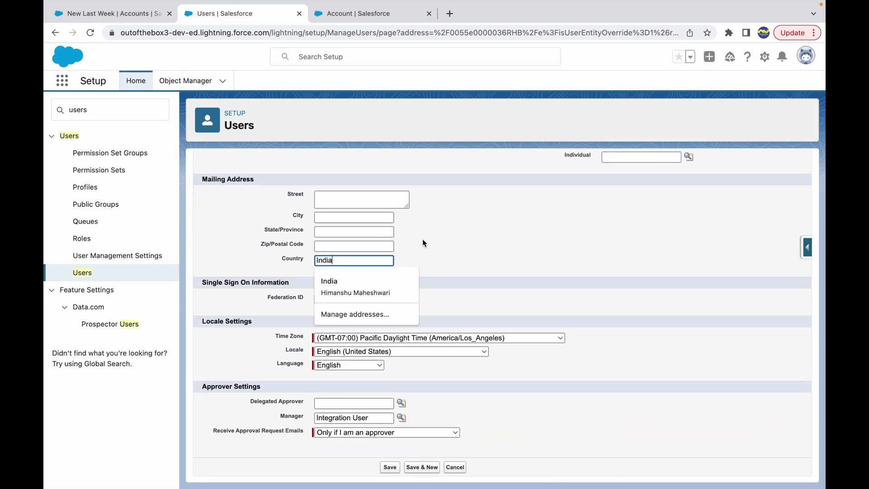
pyautogui.click(480, 223)
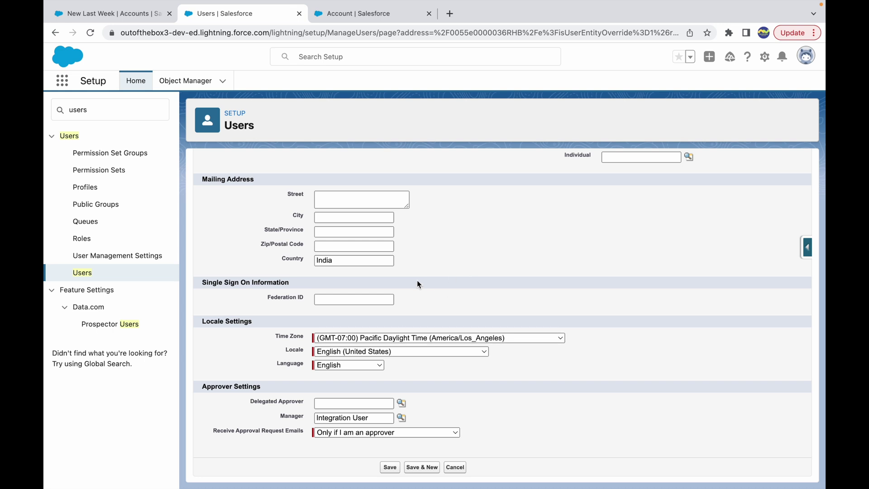
pyautogui.click(389, 467)
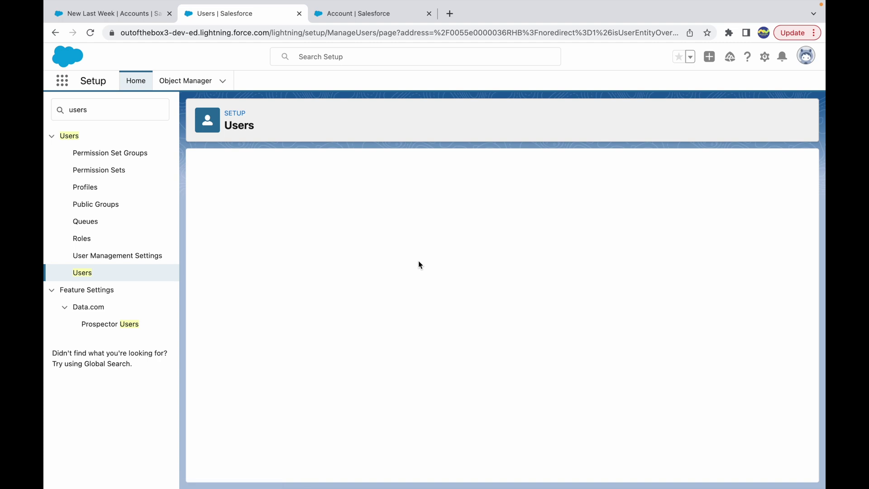
# - Start a new account from the Accounts list, named Currency Account 1, with rating Hot
pyautogui.click(86, 20)
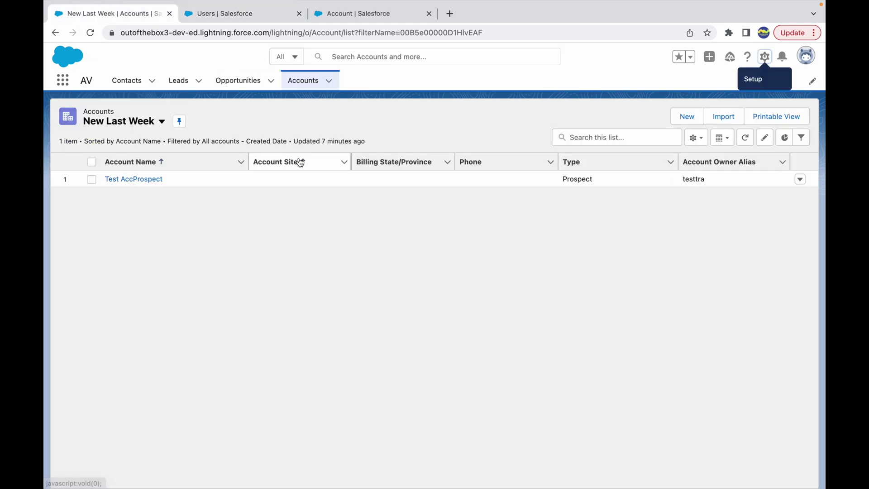
pyautogui.click(700, 119)
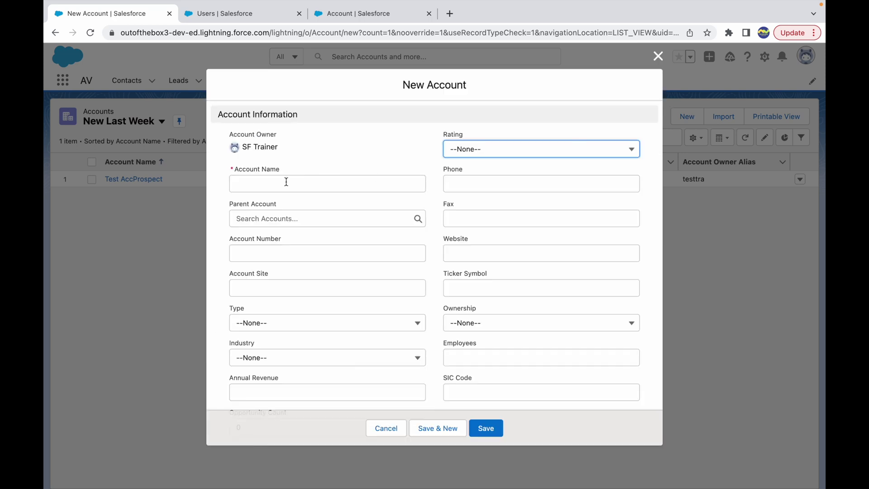
pyautogui.click(286, 182)
pyautogui.write('Cur')
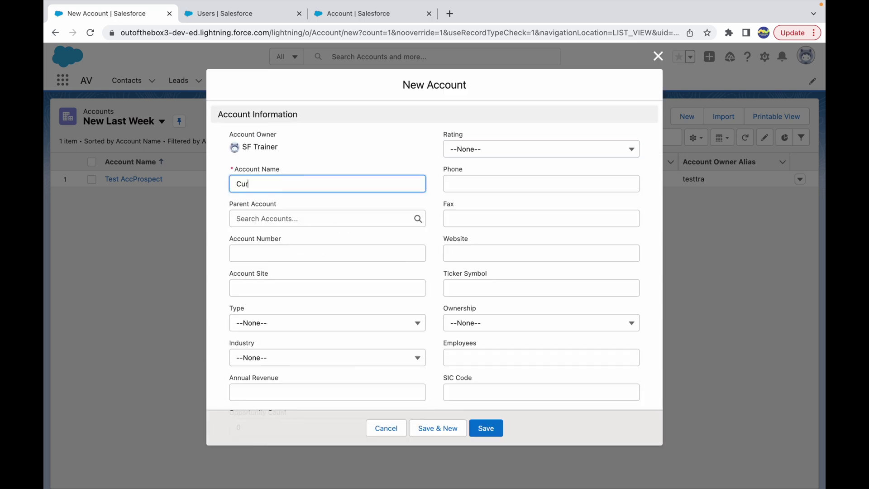
pyautogui.write('rency Account 1')
pyautogui.click(471, 149)
pyautogui.click(475, 190)
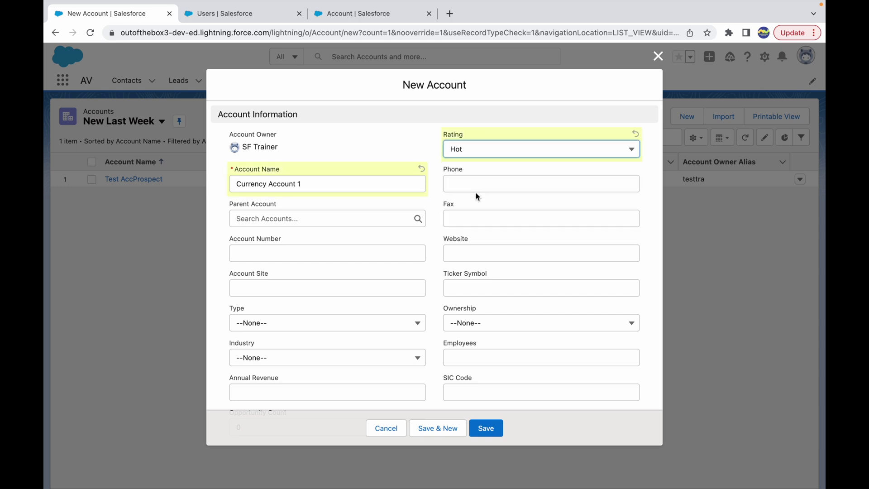
# - Set the new account's Number of Locations to 25 and save the account
pyautogui.scroll(-10, 338, 313)
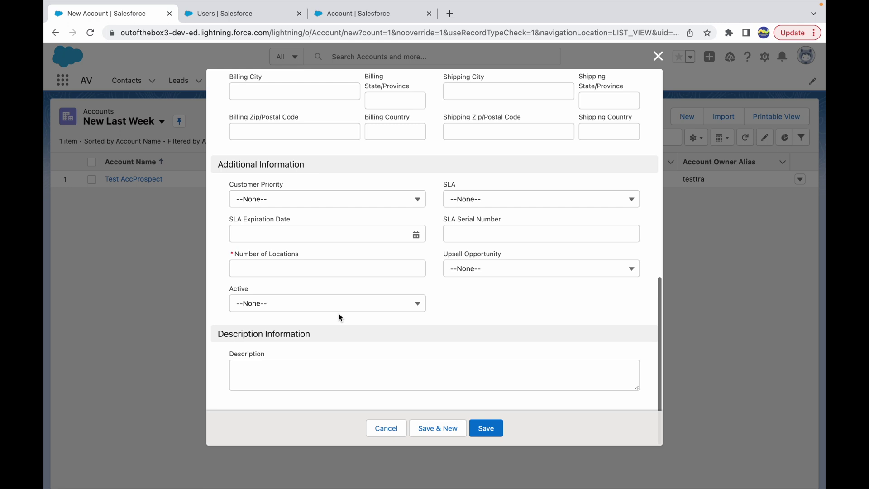
pyautogui.click(284, 264)
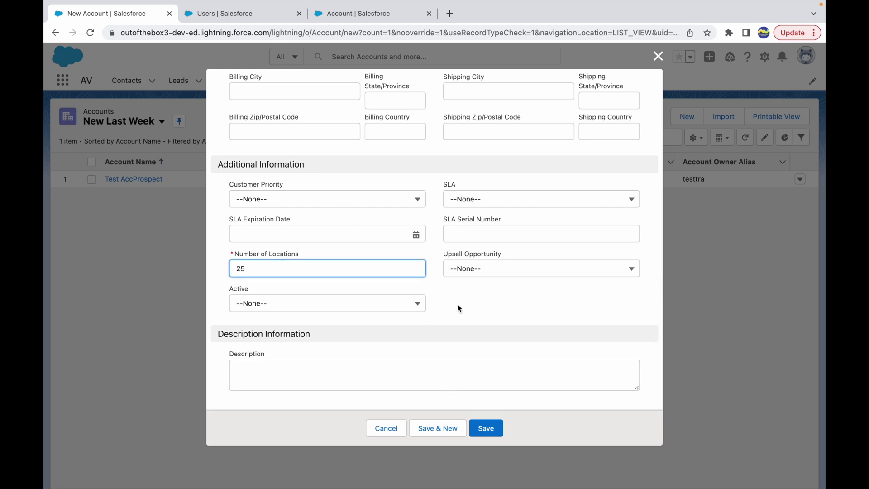
pyautogui.click(486, 428)
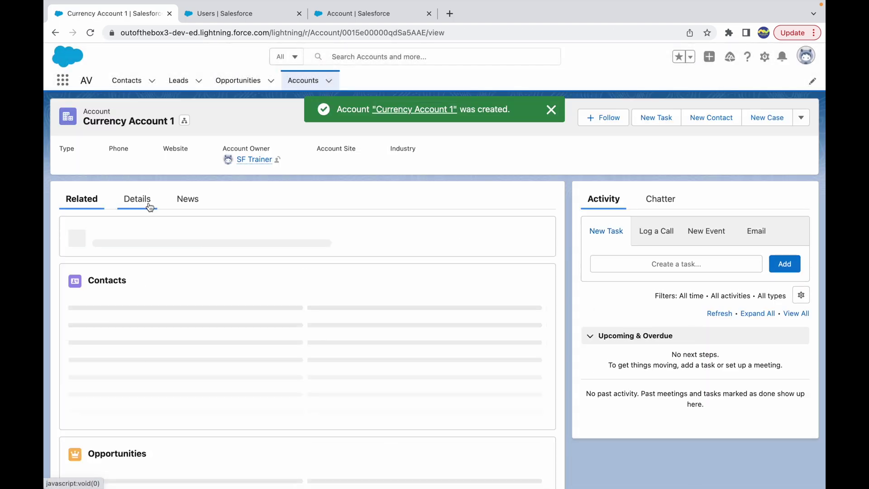
# - Check the Account Currency value in the details of Currency Account 1
pyautogui.click(144, 203)
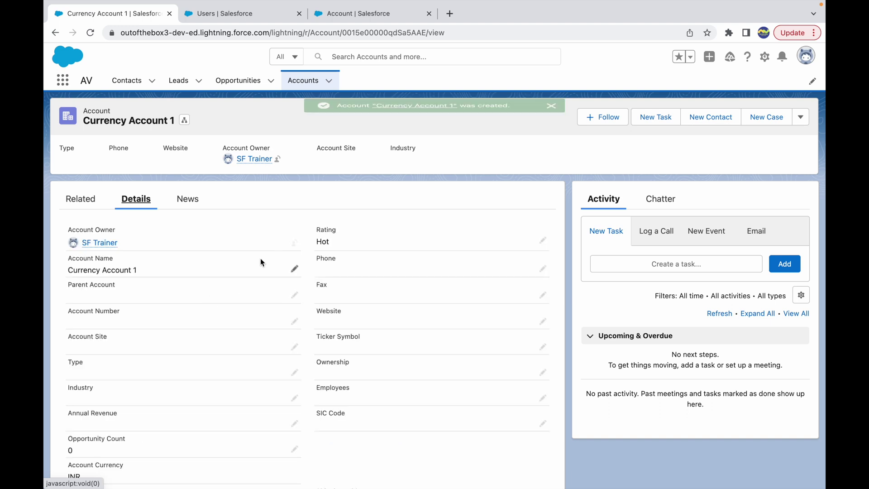
pyautogui.scroll(-3, 260, 258)
pyautogui.scroll(-3, 260, 258)
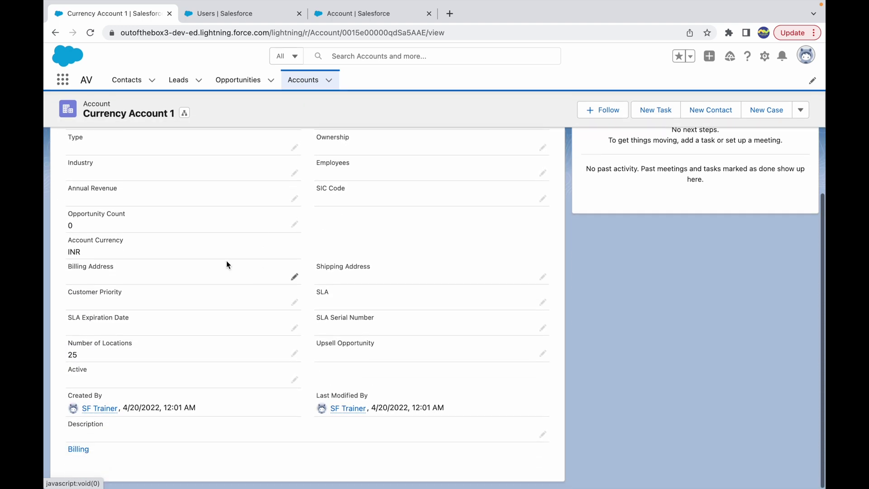
pyautogui.click(125, 245)
pyautogui.moveTo(125, 244); pyautogui.dragTo(68, 253)
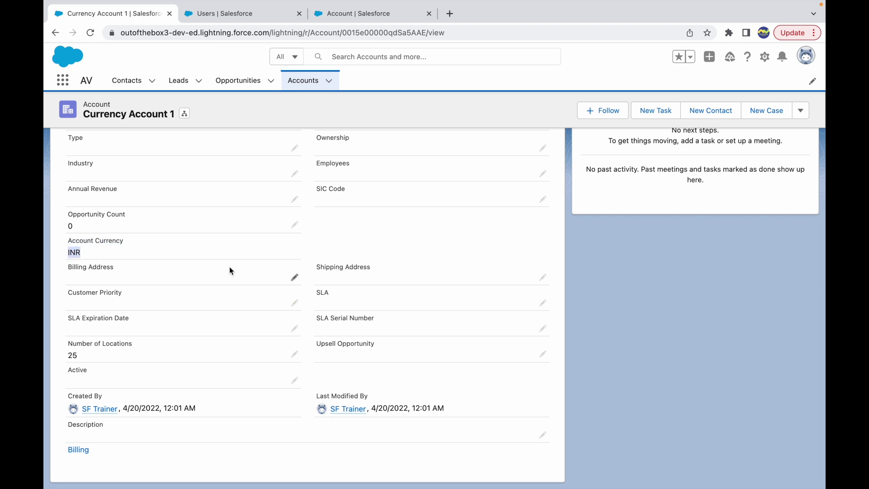
pyautogui.click(356, 224)
# - Switch to the Formulas presentation in Keynote and read the CASE Function Use Case 2 requirement
pyautogui.hotkey('ctrl', 'Up')
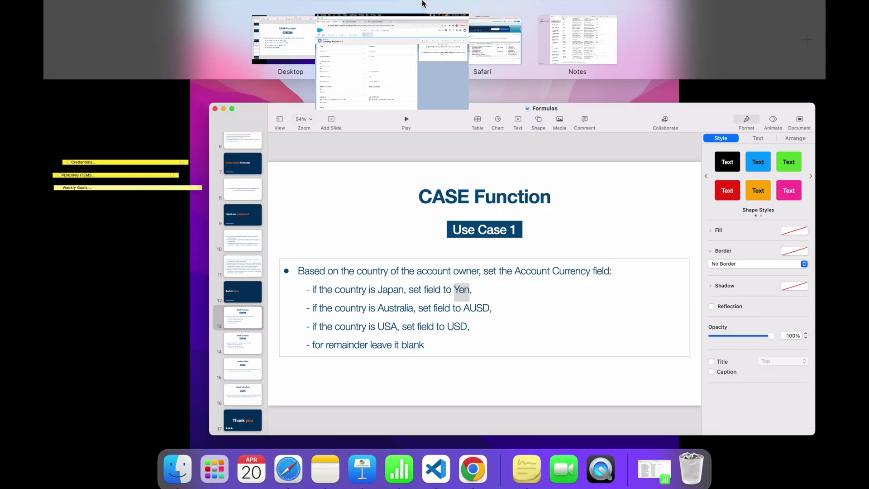
pyautogui.click(461, 160)
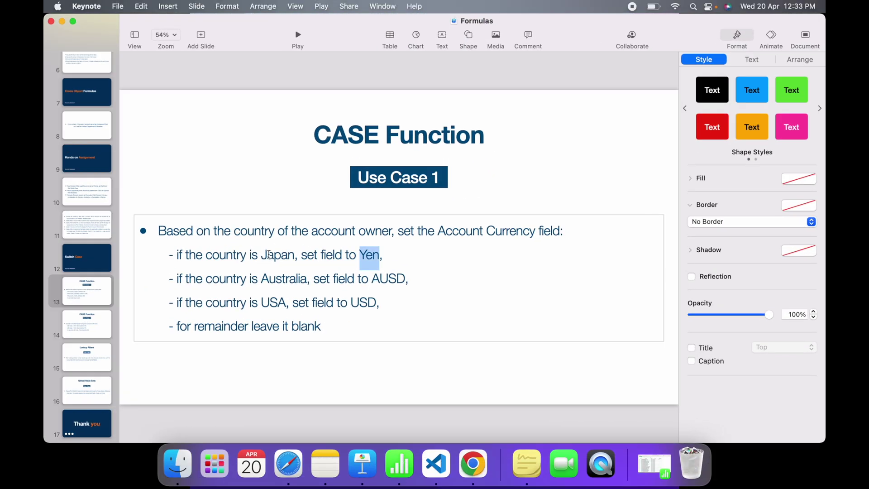
pyautogui.click(85, 324)
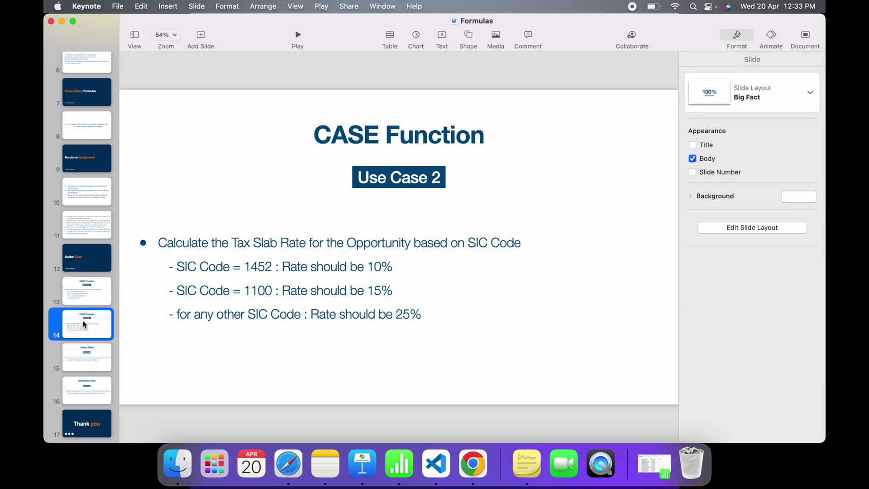
pyautogui.click(233, 243)
pyautogui.doubleClick(395, 243)
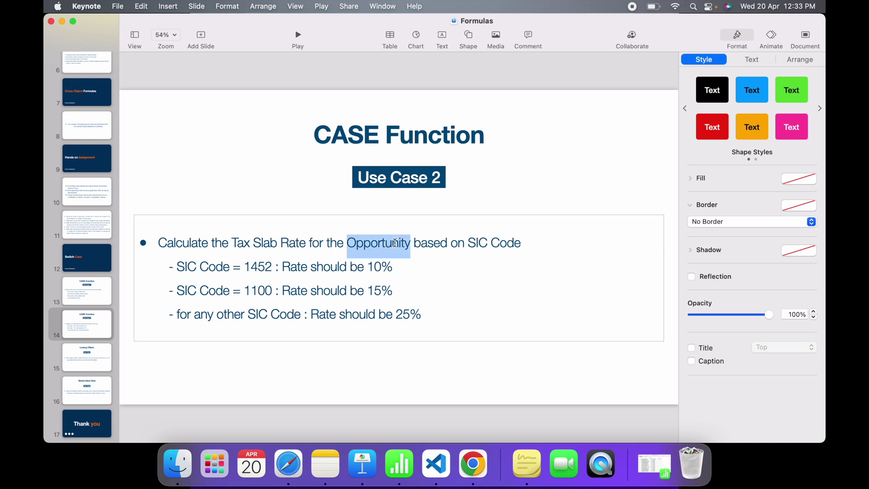
pyautogui.click(508, 246)
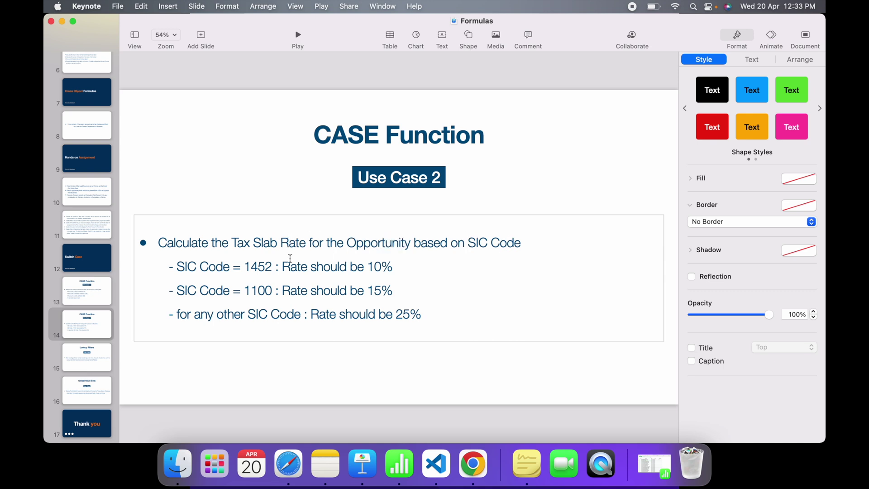
# - Examine the rate required for each SIC Code and for all other codes on the Use Case 2 slide
pyautogui.moveTo(273, 266); pyautogui.dragTo(244, 266)
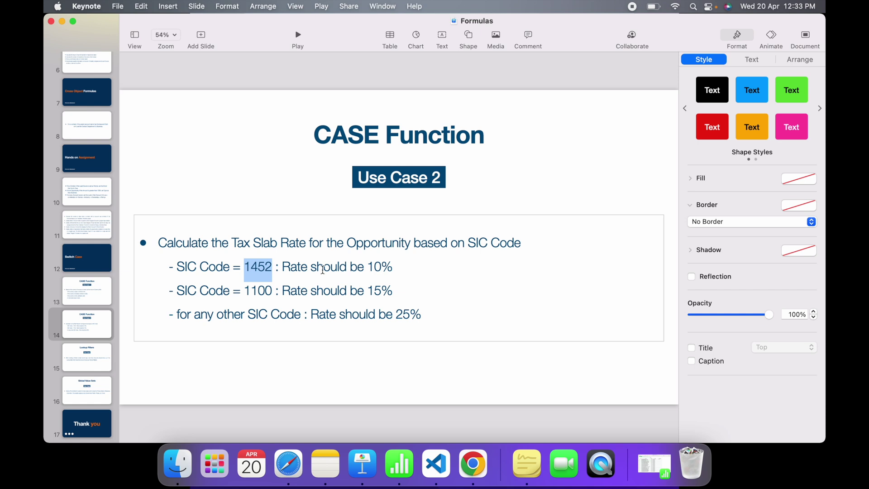
pyautogui.click(388, 266)
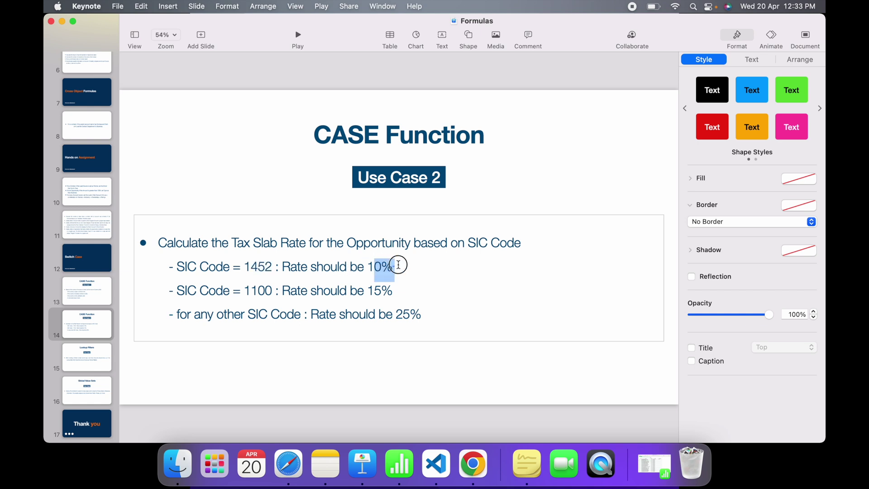
pyautogui.doubleClick(253, 292)
pyautogui.moveTo(375, 291); pyautogui.dragTo(426, 315)
pyautogui.click(437, 316)
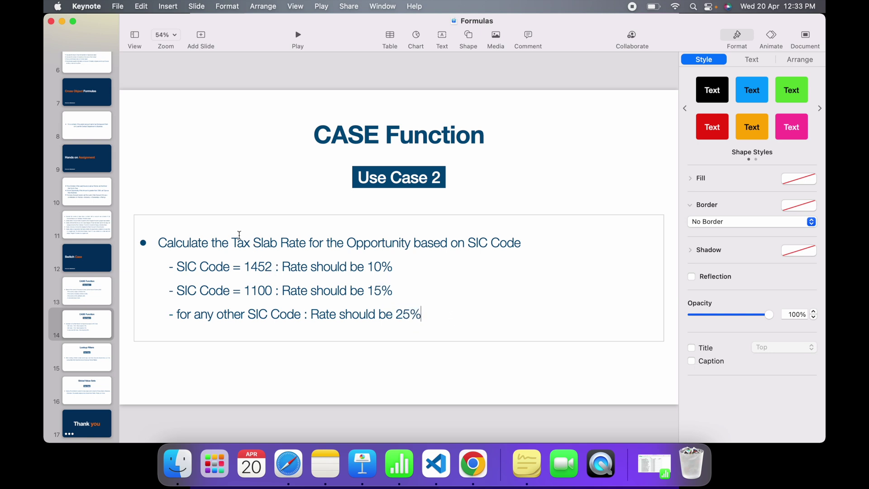
# - Review the Tax Slab Rate's percentage output and the SIC Code it depends on
pyautogui.moveTo(232, 243); pyautogui.dragTo(326, 245)
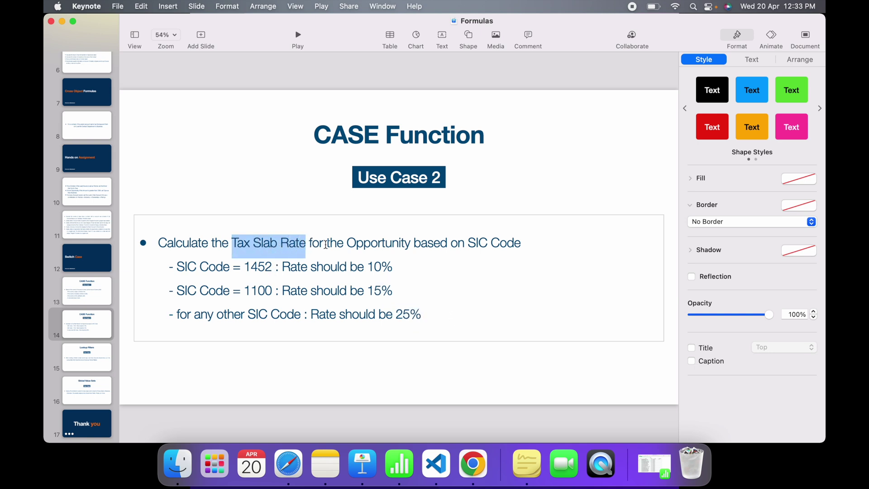
pyautogui.moveTo(370, 269); pyautogui.dragTo(394, 270)
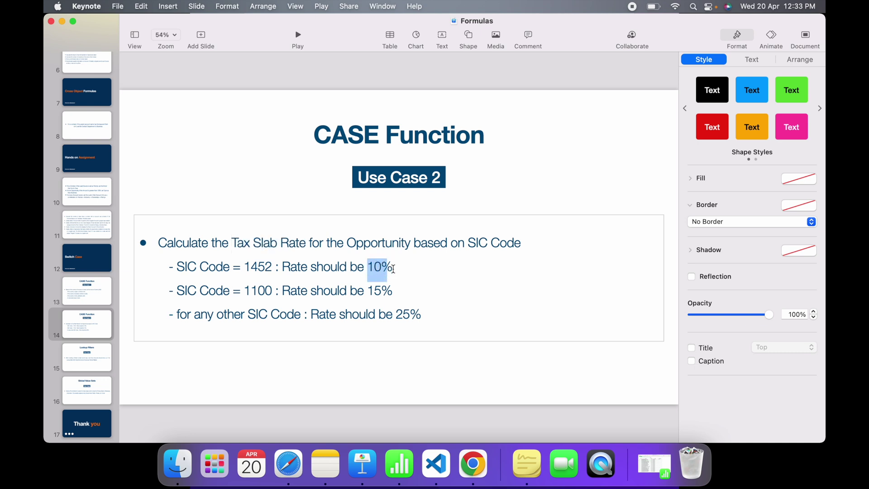
pyautogui.click(406, 269)
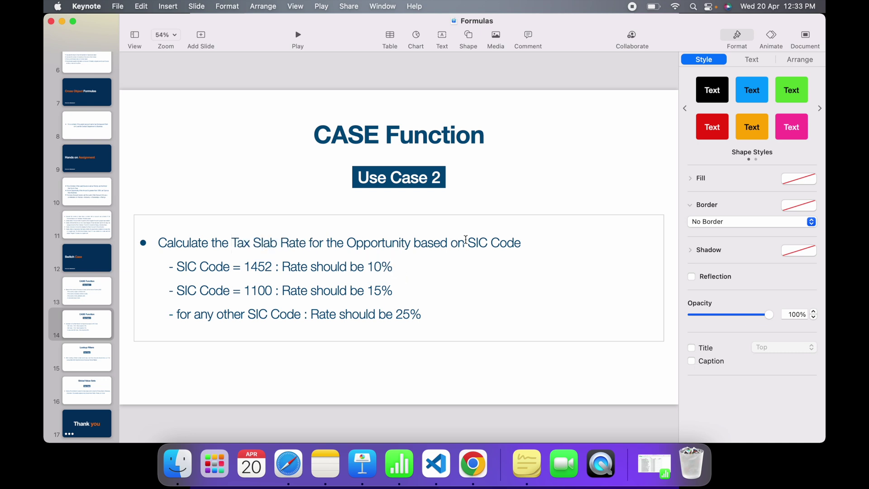
pyautogui.moveTo(465, 243); pyautogui.dragTo(531, 243)
pyautogui.click(528, 245)
pyautogui.moveTo(468, 243); pyautogui.dragTo(523, 246)
pyautogui.click(529, 249)
# - Switch back to Salesforce in Chrome and open the Opportunities list
pyautogui.hotkey('ctrl', 'Up')
pyautogui.click(399, 38)
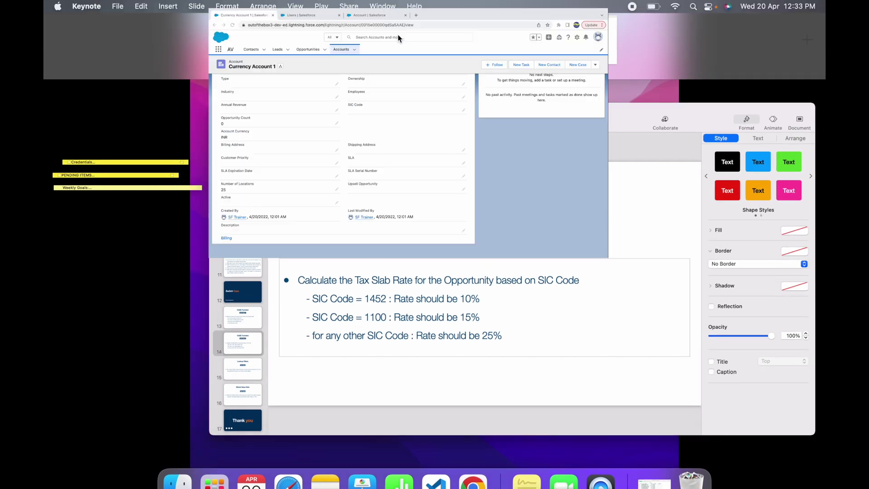
pyautogui.click(237, 85)
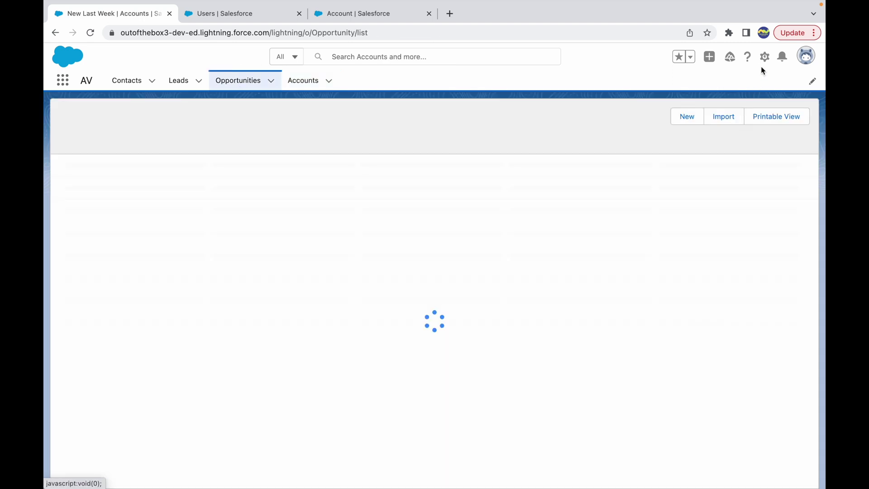
# - Open the Opportunity object's fields in Setup and start a new custom field with the Formula data type
pyautogui.click(764, 60)
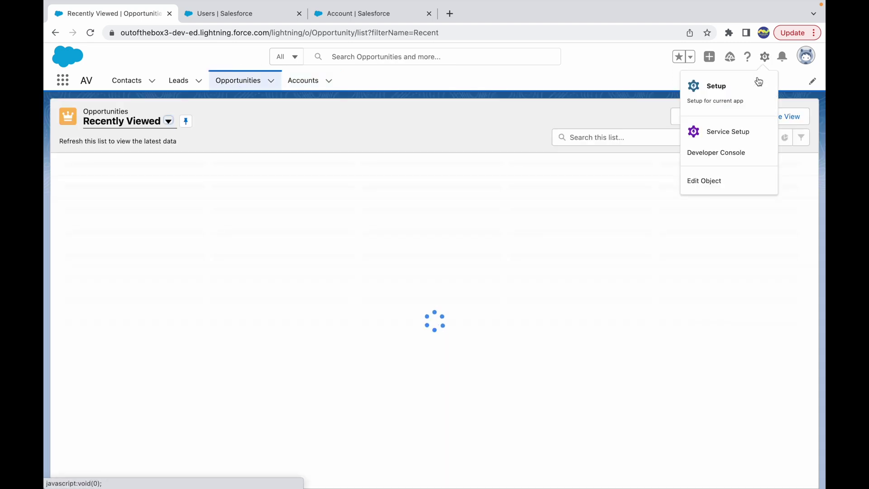
pyautogui.click(715, 179)
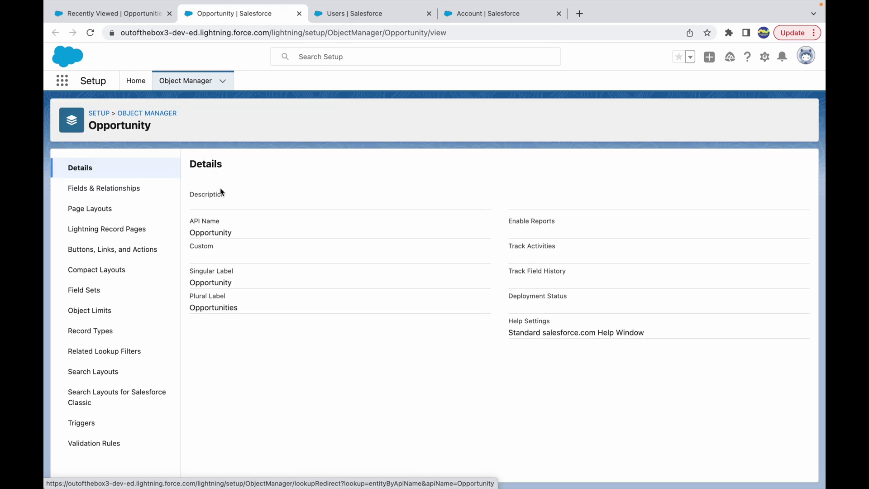
pyautogui.click(110, 194)
pyautogui.click(566, 167)
pyautogui.click(202, 324)
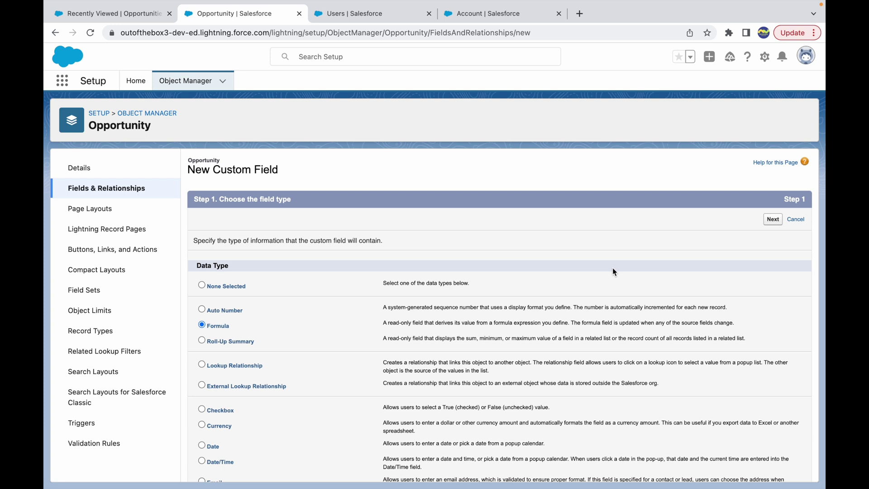
pyautogui.click(772, 219)
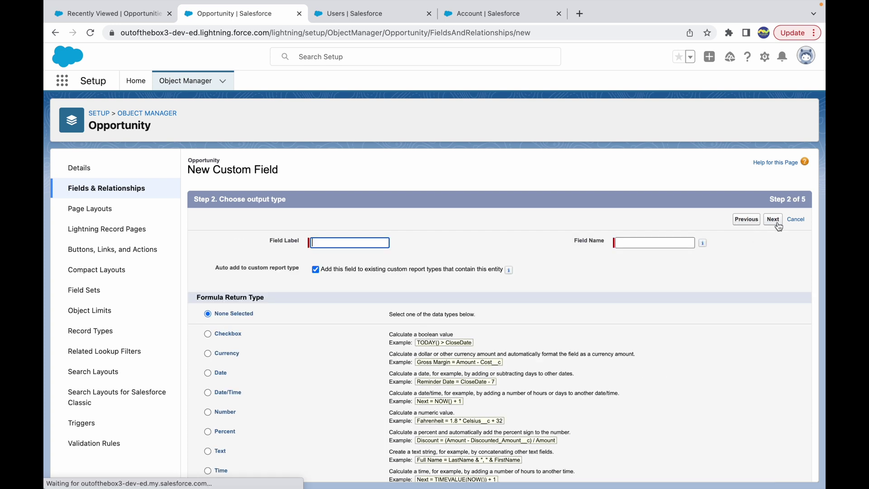
# - Label the field Tax Slab Rate, set its return type to Percent with 0 decimal places, and continue to the formula editor
pyautogui.write('Tax S')
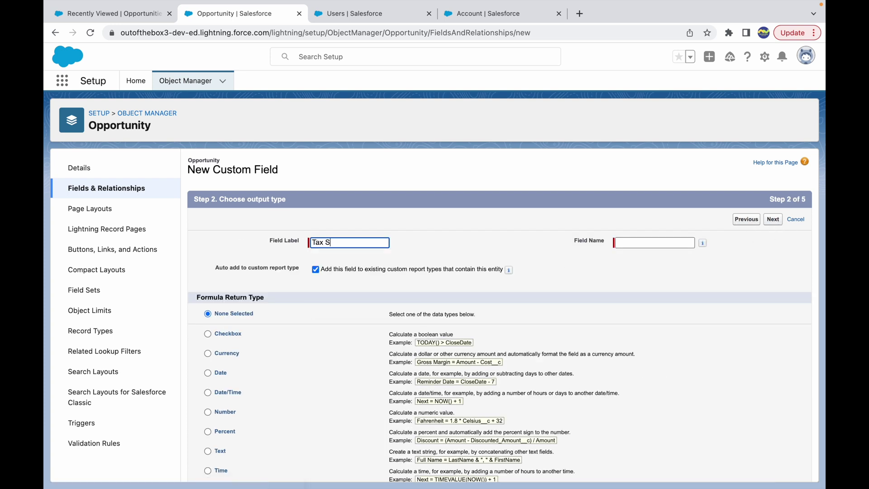
pyautogui.write('lab Rate')
pyautogui.press('Tab')
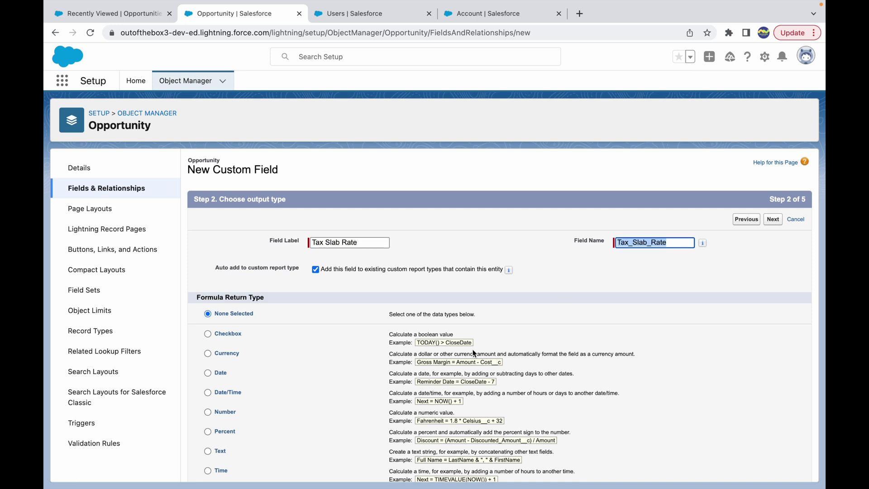
pyautogui.scroll(-2, 238, 394)
pyautogui.click(209, 376)
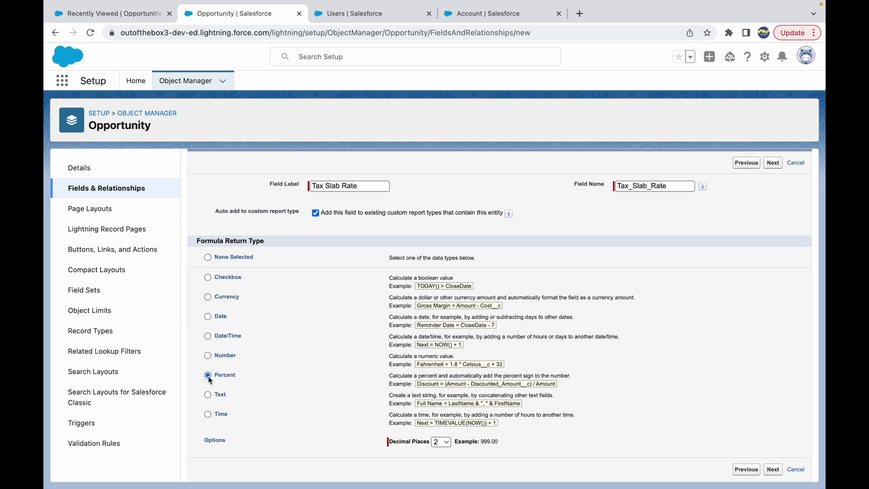
pyautogui.click(441, 441)
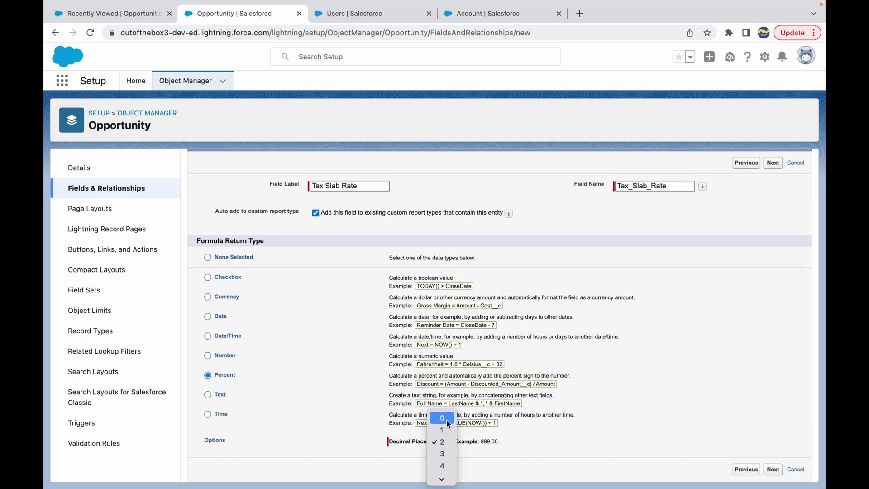
pyautogui.click(447, 420)
pyautogui.click(772, 471)
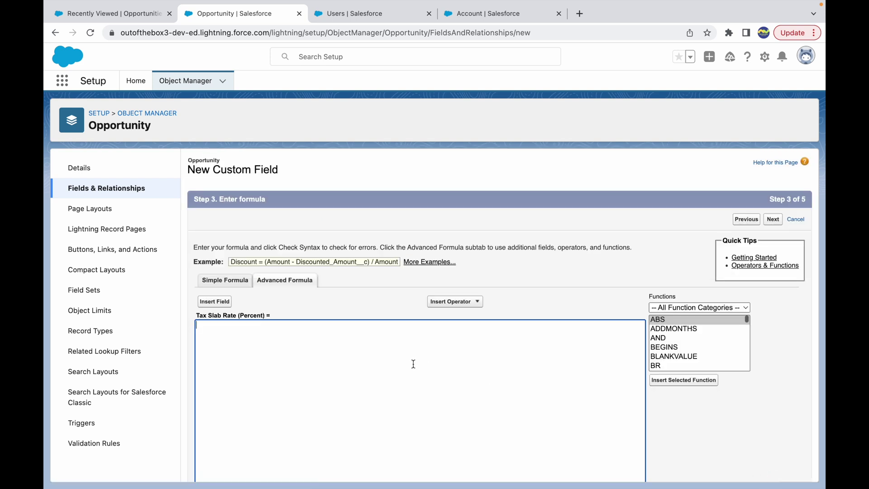
# - Insert the CASE function into the formula and replace its expression placeholder with an empty line
pyautogui.click(241, 322)
pyautogui.scroll(-3, 669, 344)
pyautogui.scroll(2, 669, 344)
pyautogui.click(662, 344)
pyautogui.click(664, 380)
pyautogui.doubleClick(240, 326)
pyautogui.press('BackSpace')
pyautogui.press('Return')
pyautogui.press('Return')
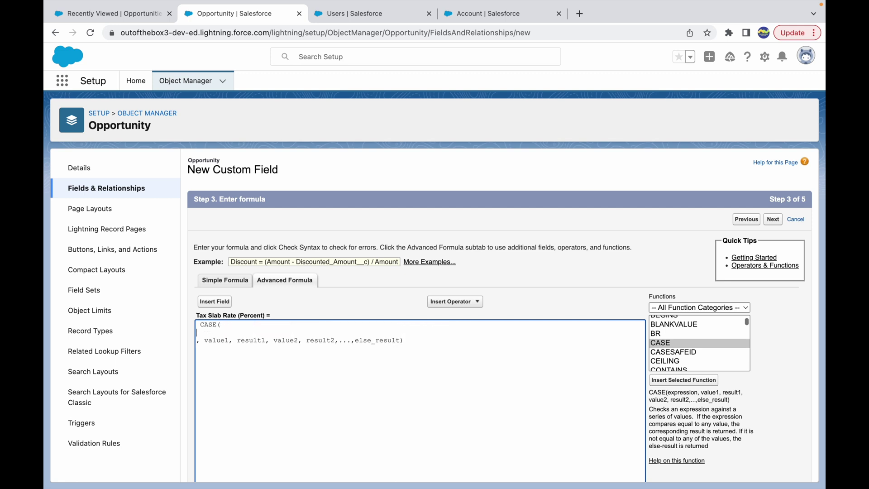
# - Look through the insertable Opportunity fields for the SIC Code and recheck the Use Case 2 requirement in Keynote
pyautogui.click(215, 301)
pyautogui.scroll(-5, 382, 323)
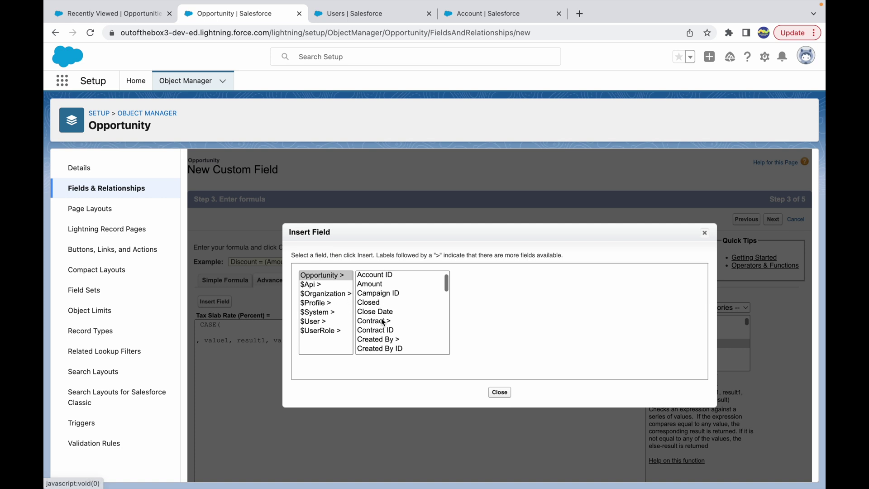
pyautogui.scroll(-1, 382, 322)
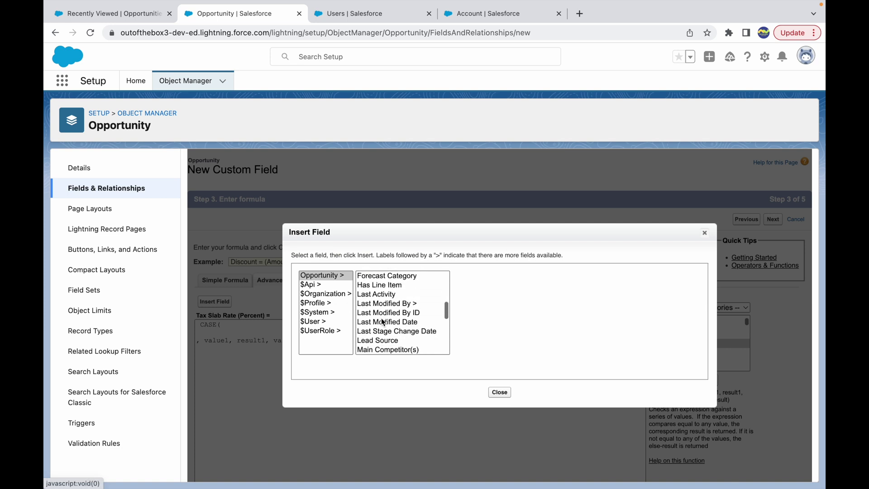
pyautogui.scroll(-8, 383, 322)
pyautogui.scroll(-1, 381, 317)
pyautogui.scroll(10, 391, 314)
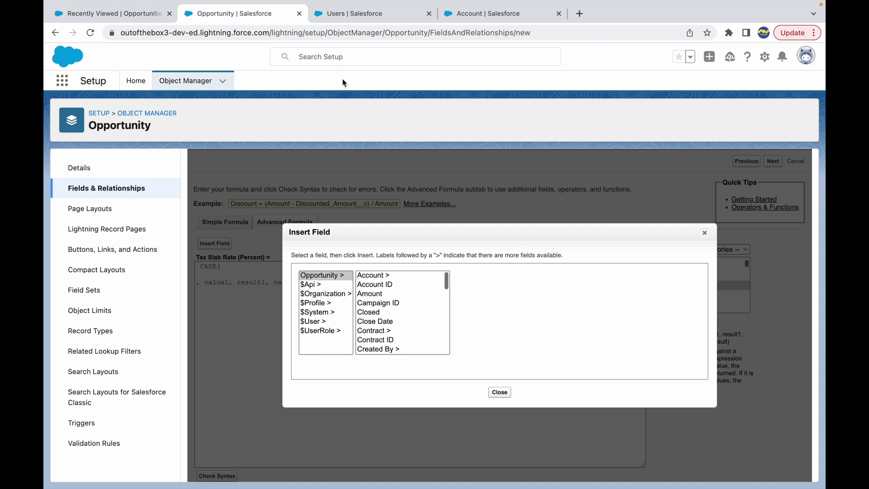
pyautogui.hotkey('ctrl', 'Up')
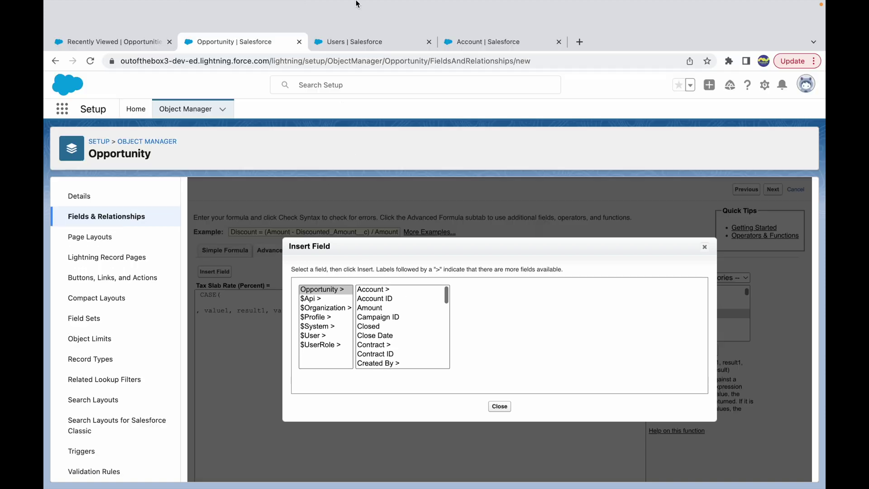
pyautogui.click(470, 200)
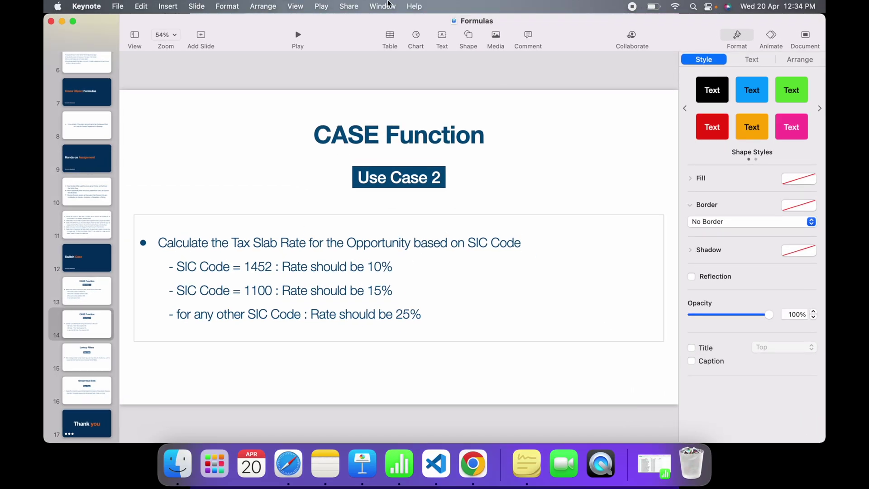
pyautogui.hotkey('ctrl', 'Up')
pyautogui.click(397, 24)
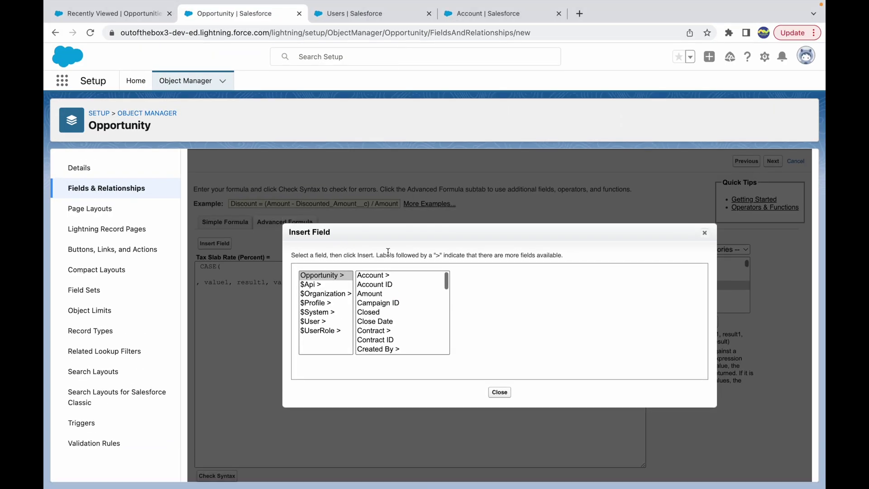
# - Insert the related Account's SIC Code field as the CASE expression
pyautogui.click(344, 276)
pyautogui.click(376, 277)
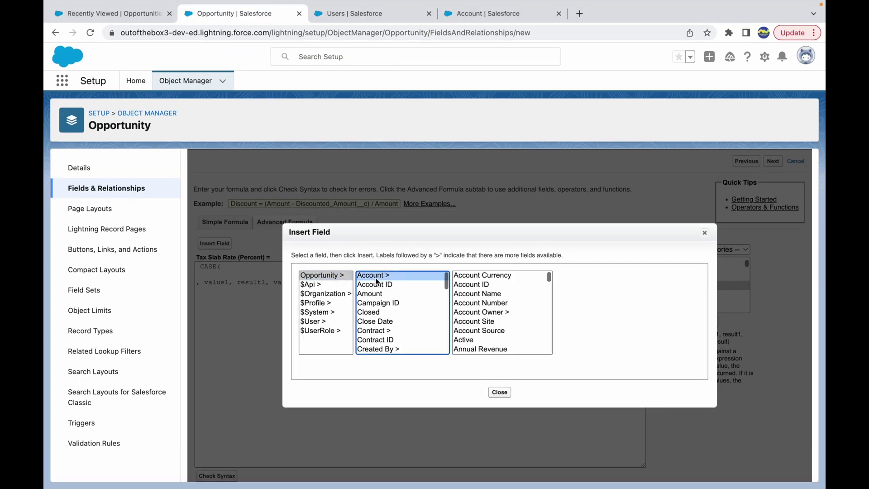
pyautogui.scroll(-5, 480, 322)
pyautogui.scroll(-10, 480, 322)
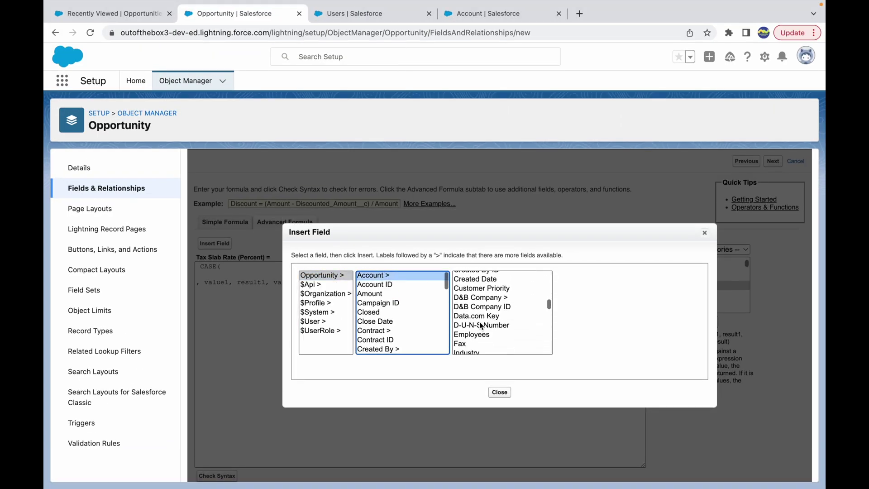
pyautogui.scroll(-8, 481, 324)
pyautogui.click(469, 292)
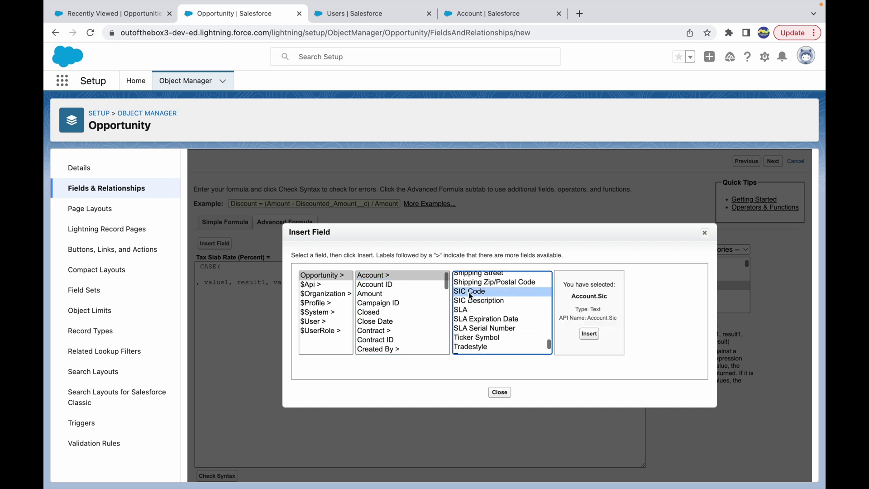
pyautogui.click(587, 336)
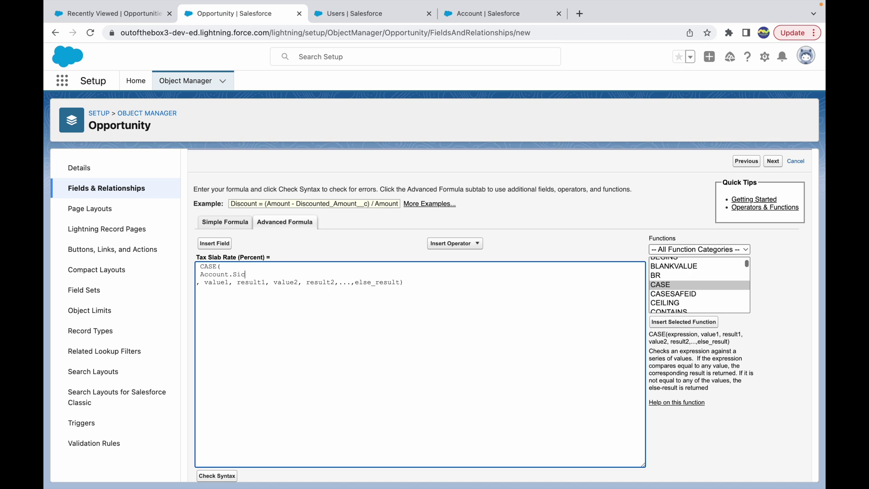
# - Place the comma directly after Account.Sic and start the remaining CASE arguments on the following line
pyautogui.hotkey('shift', 'Home')
pyautogui.press('Down')
pyautogui.press('BackSpace')
pyautogui.press('Delete')
pyautogui.press('Return')
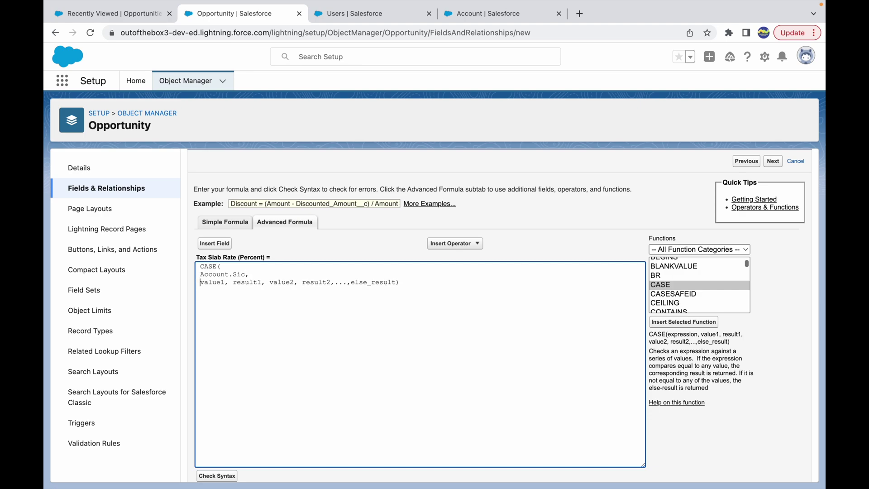
# - Replace the placeholder arguments with the pair '1452', 10, checking the code and rate against the Keynote slide
pyautogui.hotkey('ctrl', 'Left')
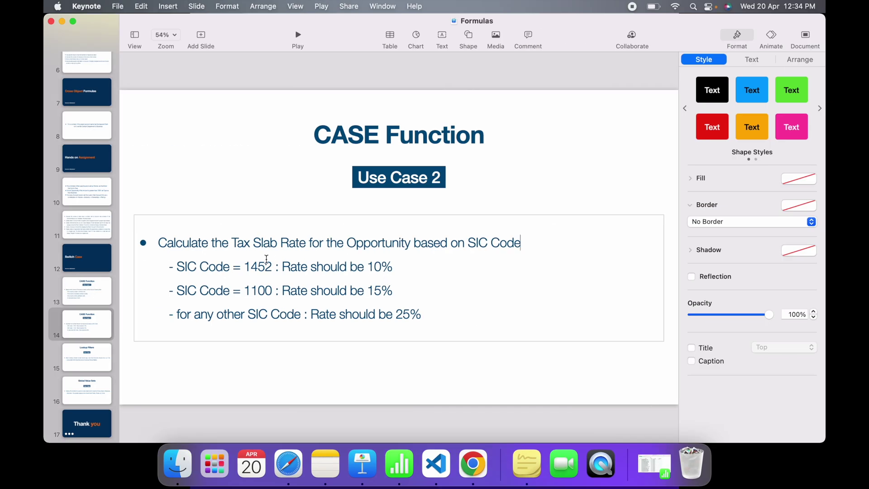
pyautogui.hotkey('ctrl', 'Right')
pyautogui.write("'1452',")
pyautogui.hotkey('shift', 'End')
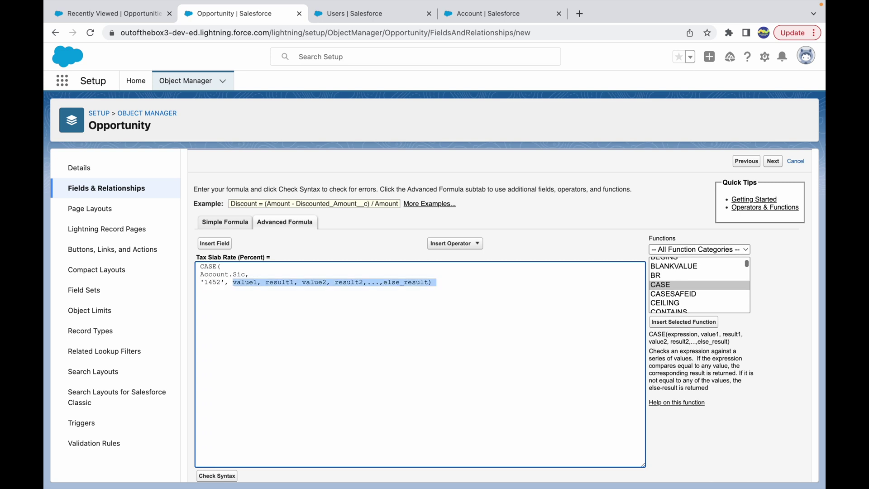
pyautogui.press('BackSpace')
pyautogui.hotkey('ctrl', 'Left')
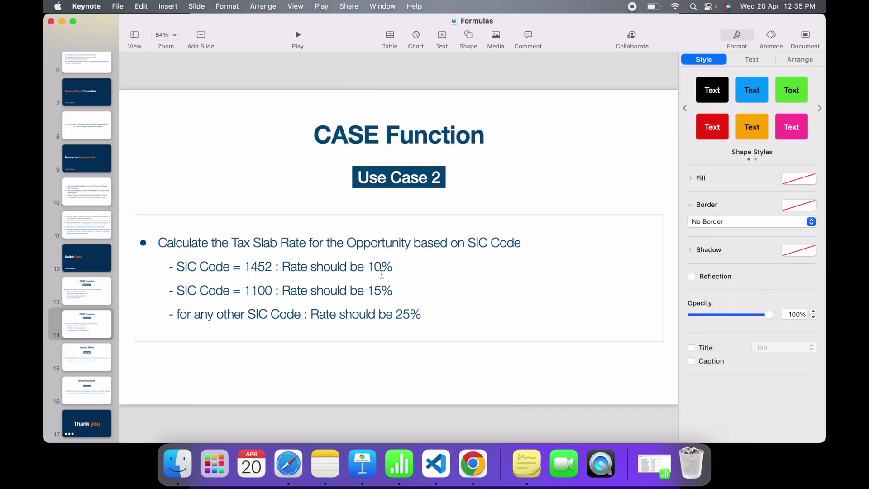
pyautogui.hotkey('ctrl', 'Right')
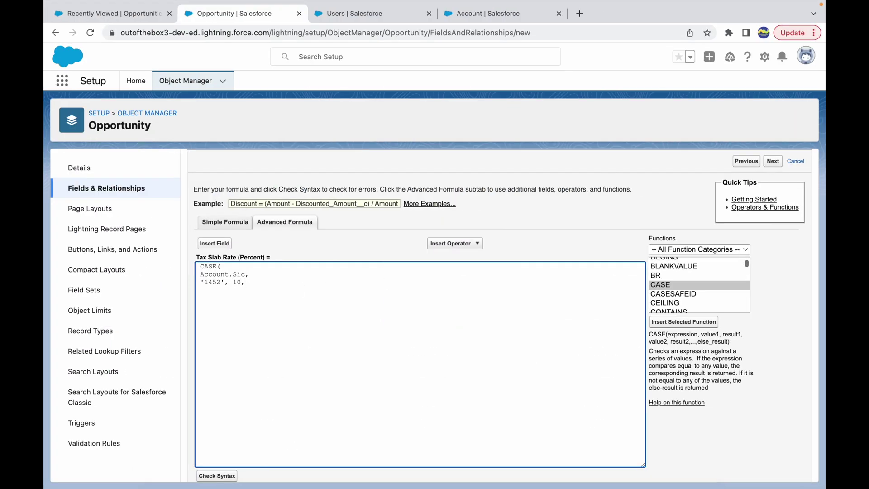
# - Add the pair '1100', 15 and the else result 25 to close the CASE formula, and check its syntax
pyautogui.write('100')
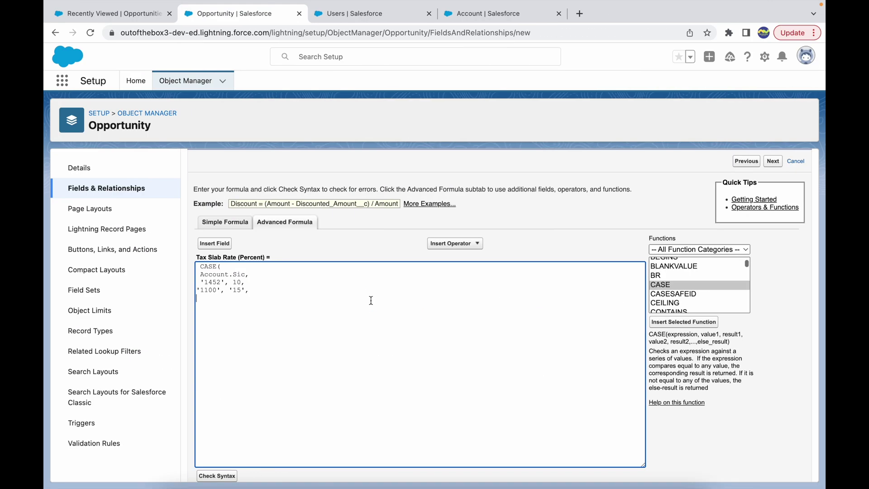
pyautogui.write('25)')
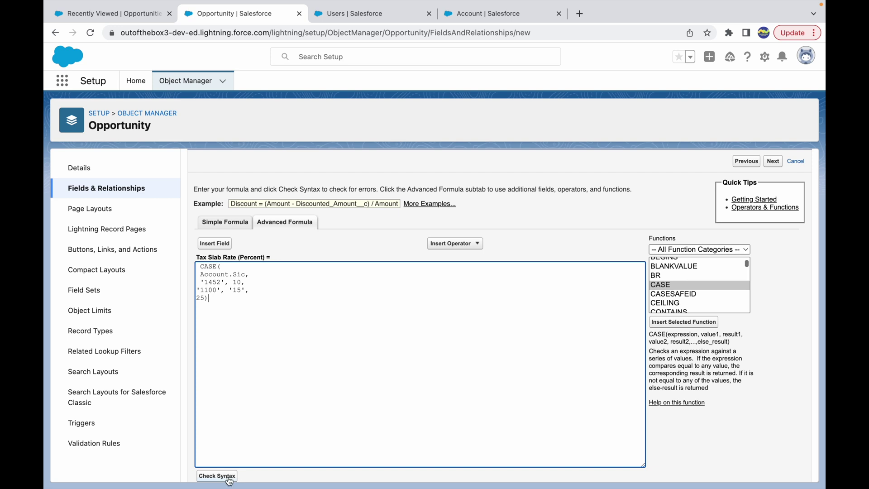
pyautogui.click(226, 476)
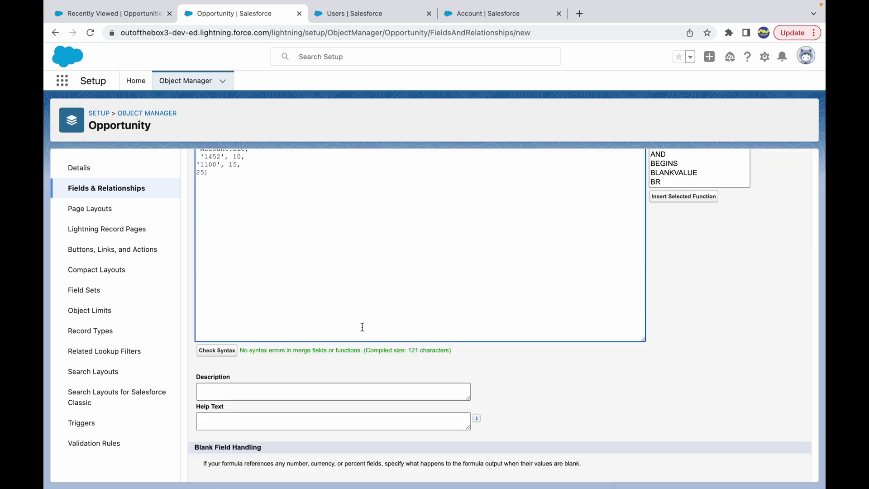
pyautogui.write("'")
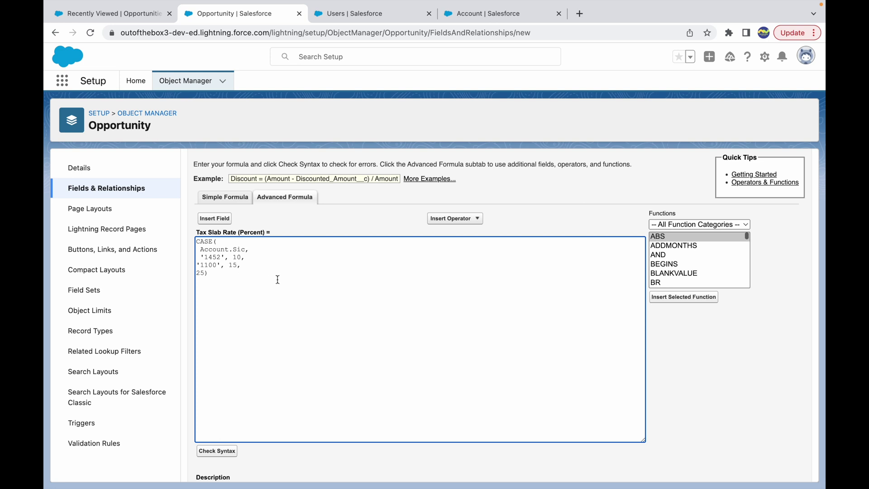
# - Keep blank fields treated as zeroes and continue to the field-level security settings
pyautogui.scroll(-3, 308, 324)
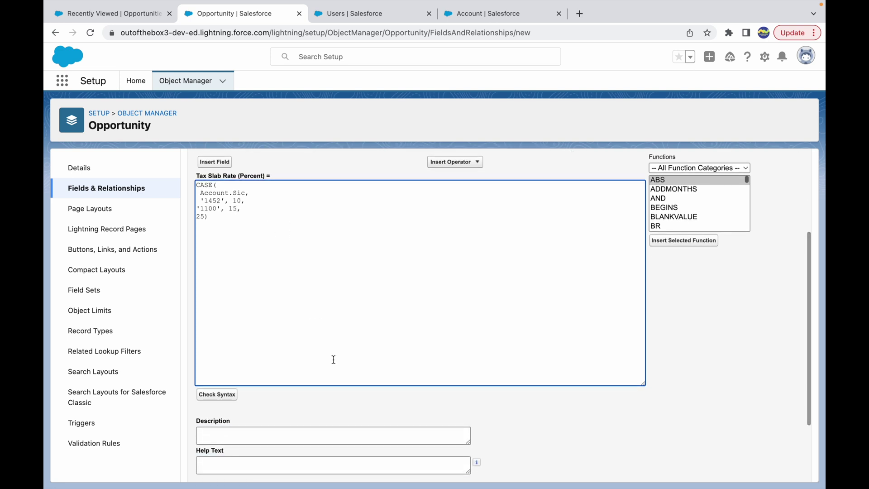
pyautogui.scroll(-5, 334, 359)
pyautogui.click(341, 433)
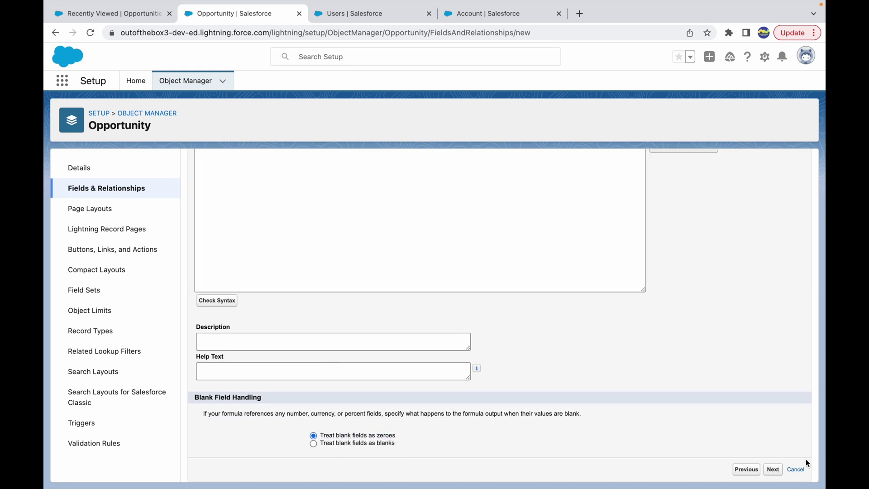
pyautogui.click(773, 469)
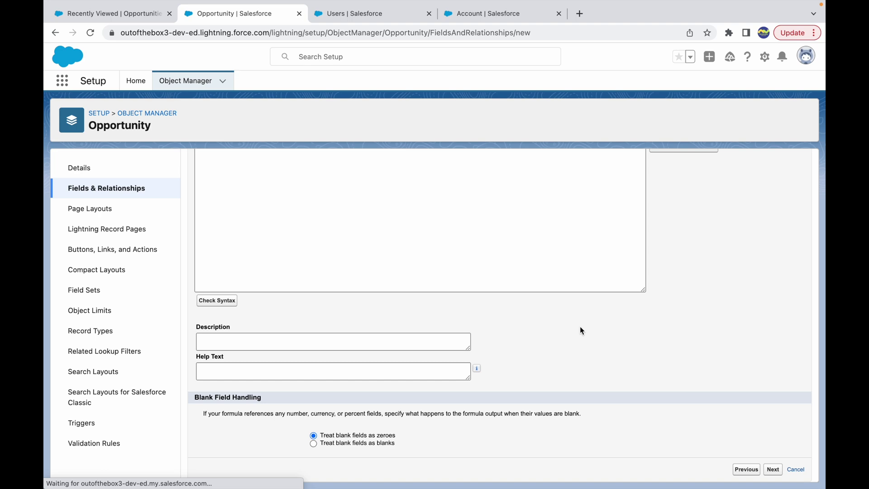
# - Clear the field's visibility for all profiles except the second-to-last one listed, and continue to the page layouts
pyautogui.click(624, 313)
pyautogui.scroll(-10, 624, 312)
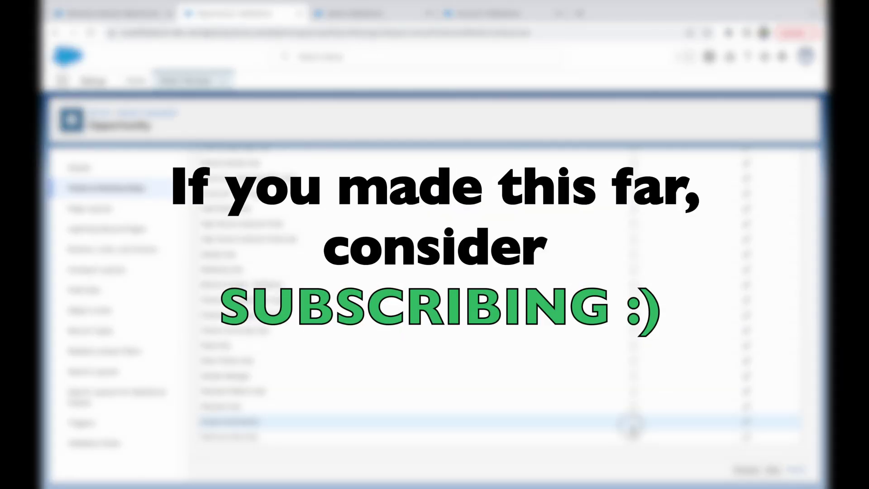
pyautogui.click(772, 471)
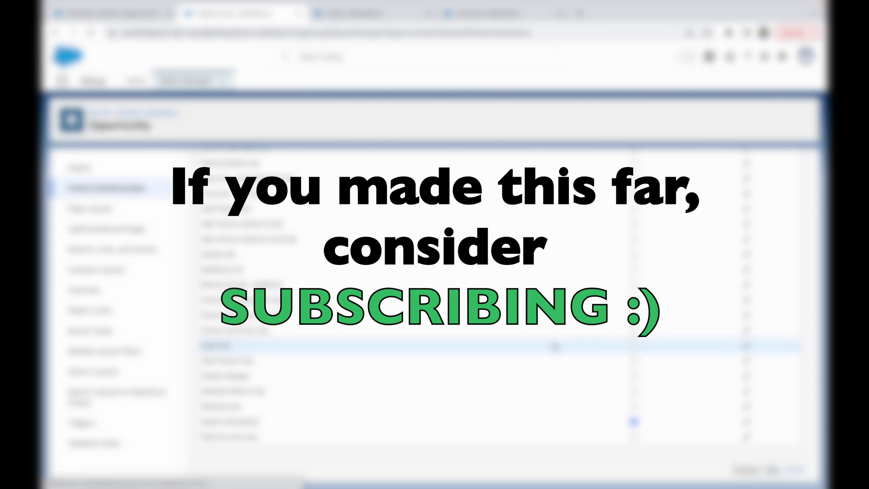
# - Add the field only to Opportunity Layout, excluding the Marketing, Sales and Support layouts, and save it
pyautogui.click(207, 337)
pyautogui.click(207, 348)
pyautogui.click(208, 360)
pyautogui.click(208, 373)
pyautogui.click(207, 372)
pyautogui.click(771, 220)
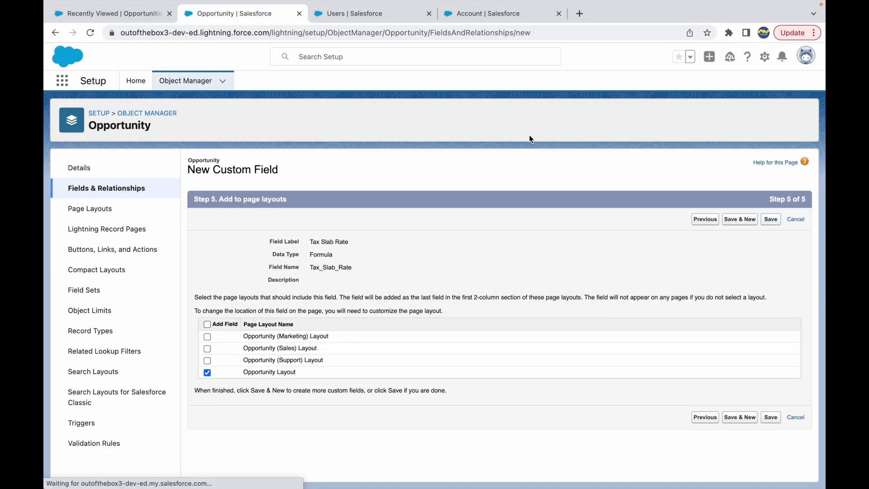
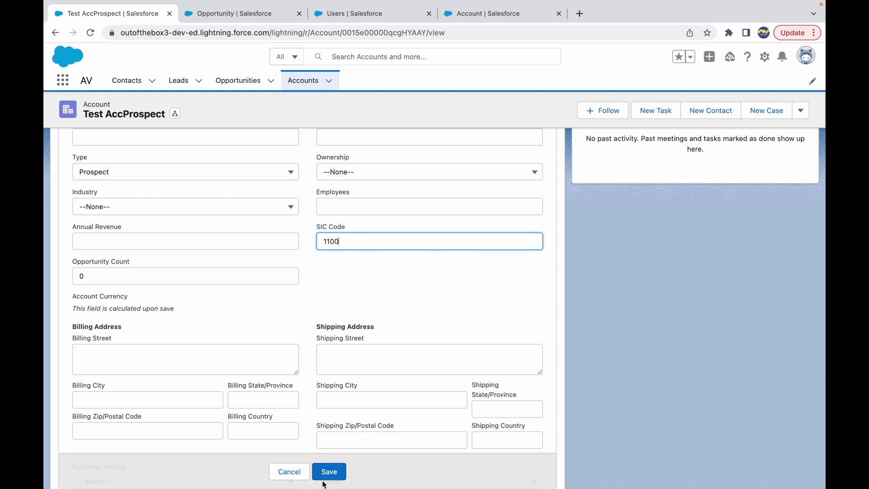
# - Fill in the required Number of Locations with 25 and save the account with SIC Code 1100
pyautogui.click(325, 476)
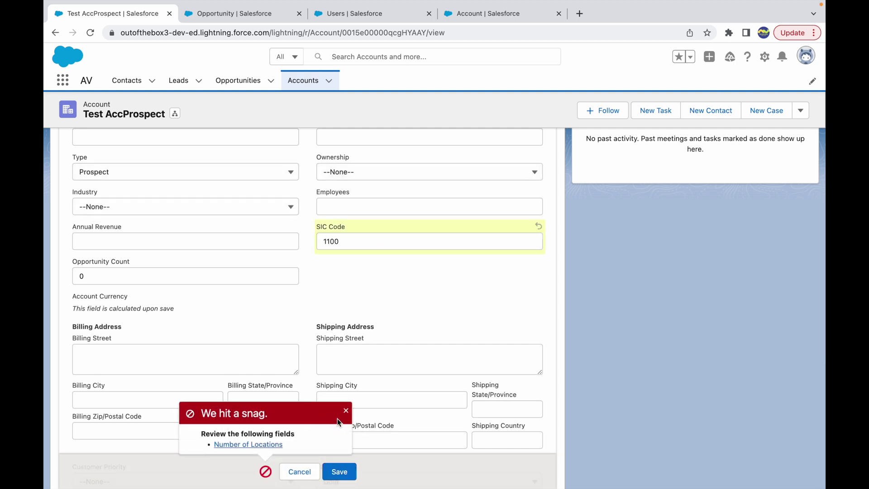
pyautogui.click(345, 410)
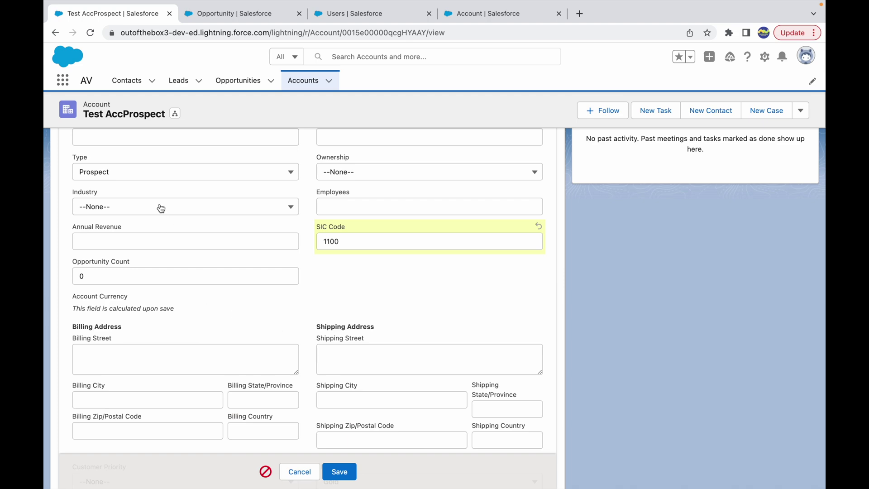
pyautogui.click(90, 256)
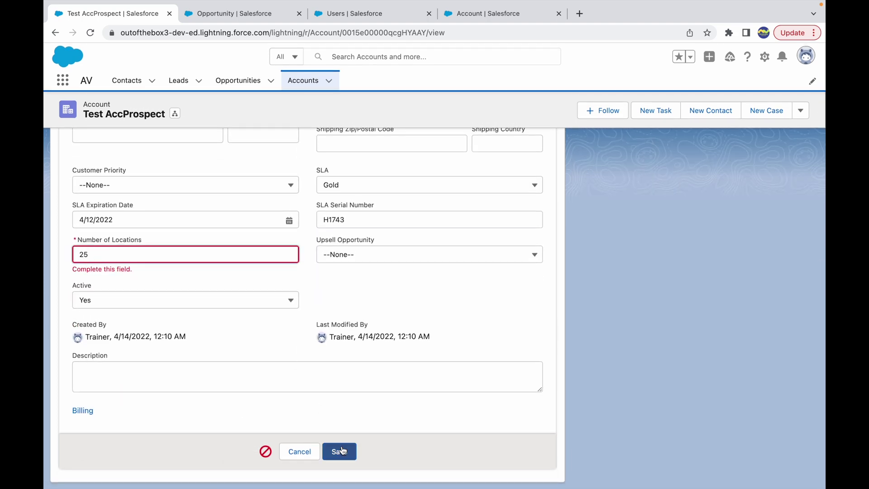
pyautogui.click(341, 451)
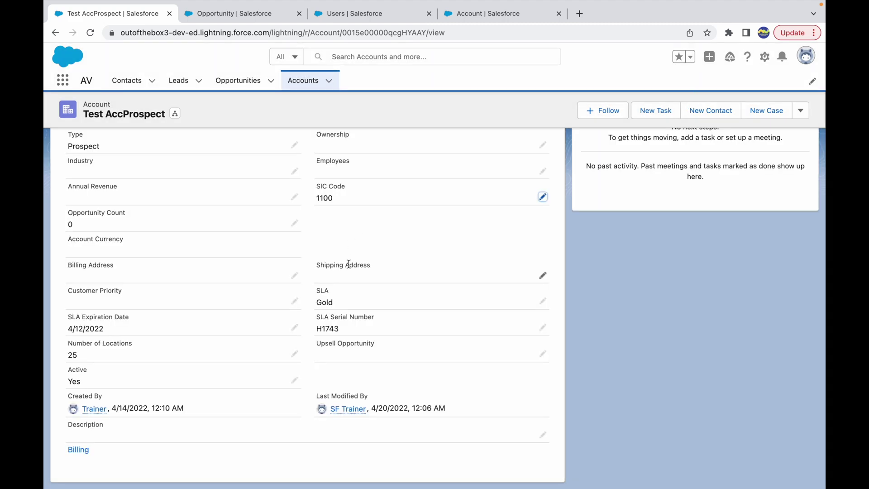
# - Check the required rate for SIC Code 1100 on the Keynote slide and return to the account in Chrome
pyautogui.hotkey('ctrl', 'Left')
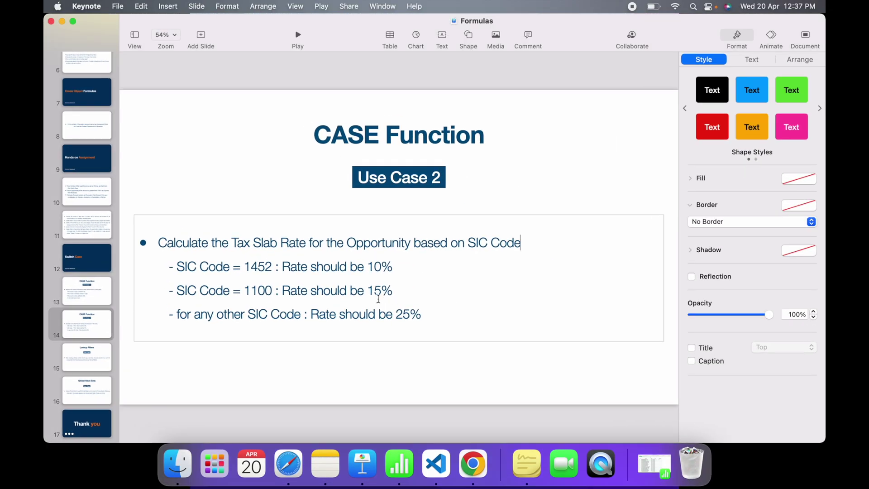
pyautogui.doubleClick(379, 296)
pyautogui.hotkey('ctrl', 'Right')
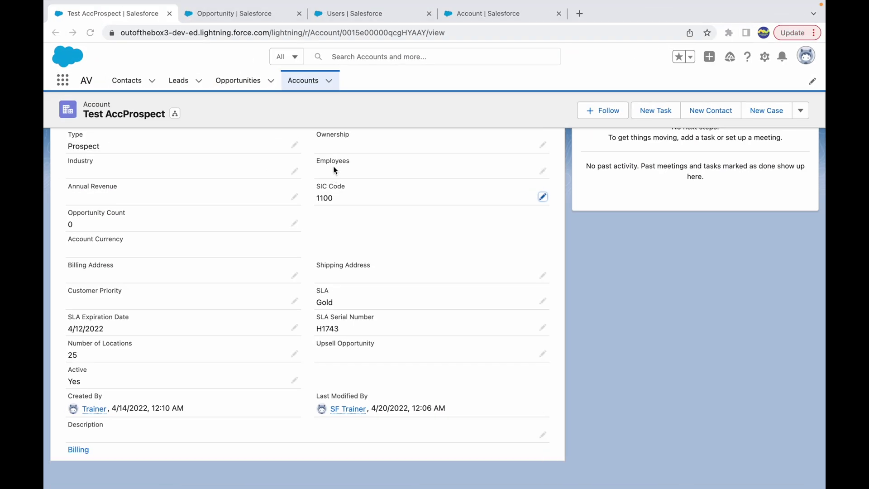
# - Start a new opportunity and name it Opp for TSR
pyautogui.click(247, 78)
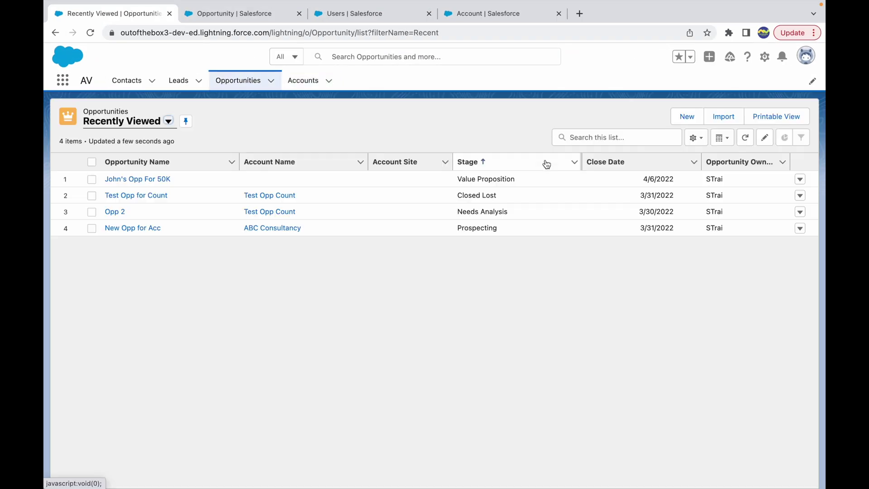
pyautogui.click(788, 114)
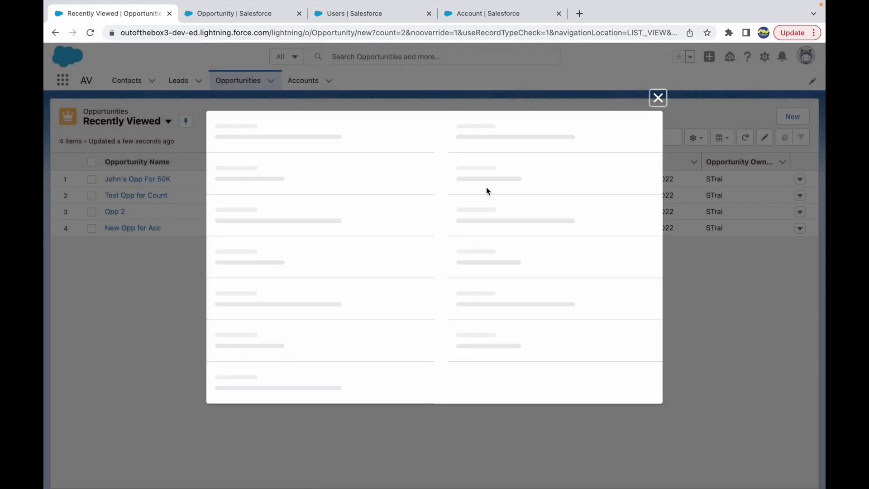
pyautogui.click(264, 216)
pyautogui.write('Opp for TSR')
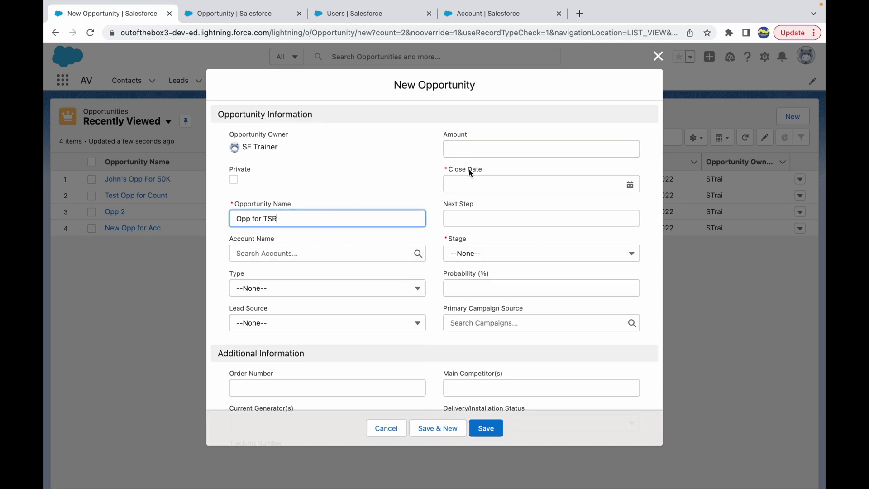
# - Set the close date to 4/26/2022 and the stage to Qualification, and save the opportunity without an account
pyautogui.click(466, 186)
pyautogui.click(560, 331)
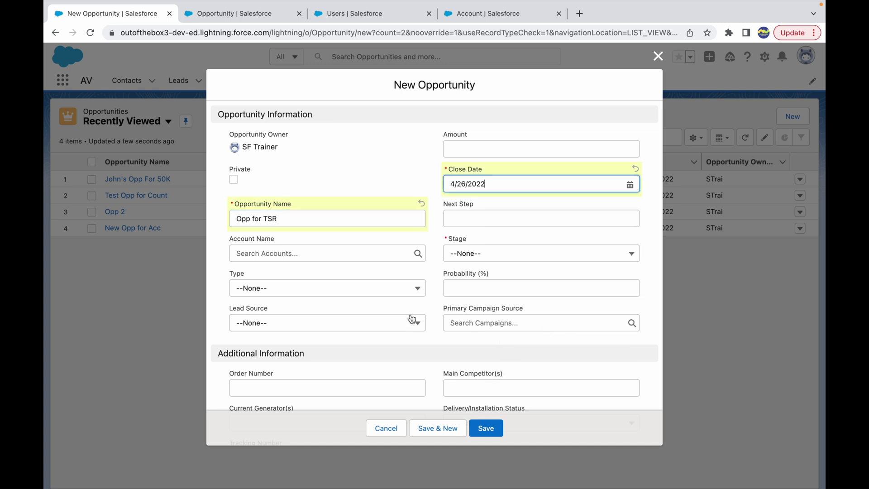
pyautogui.click(463, 254)
pyautogui.click(528, 311)
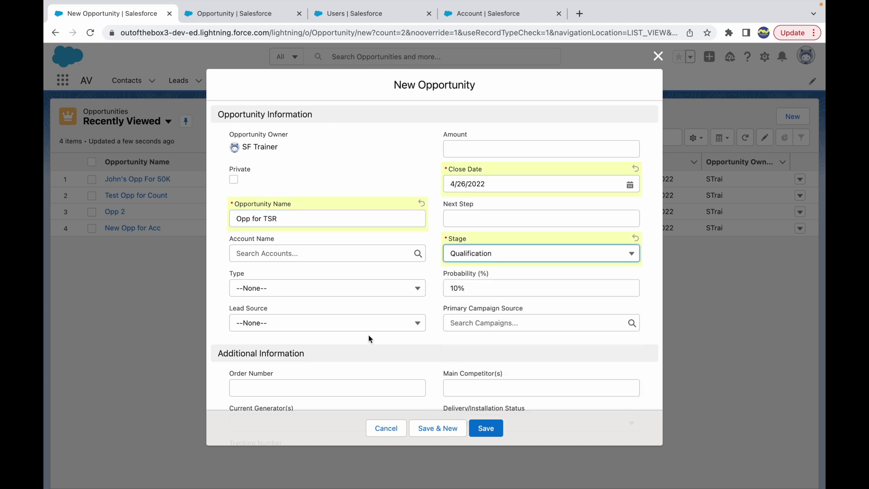
pyautogui.scroll(-2, 369, 335)
pyautogui.scroll(-5, 369, 336)
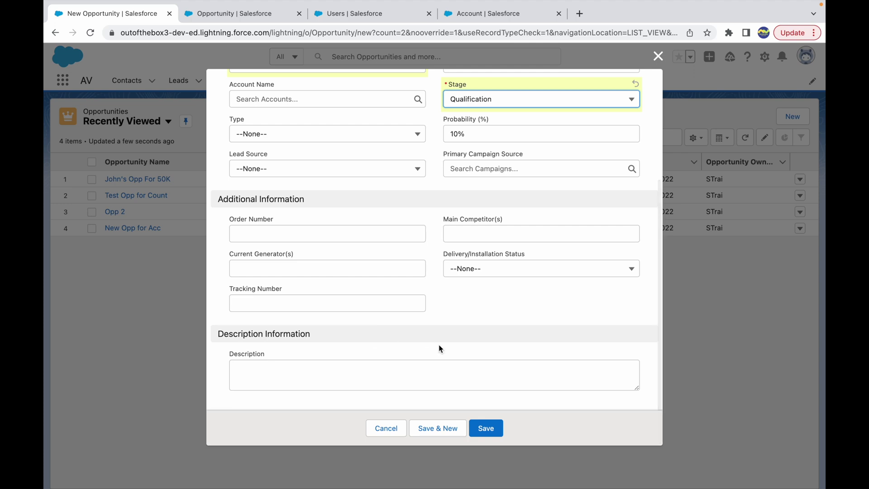
pyautogui.click(486, 428)
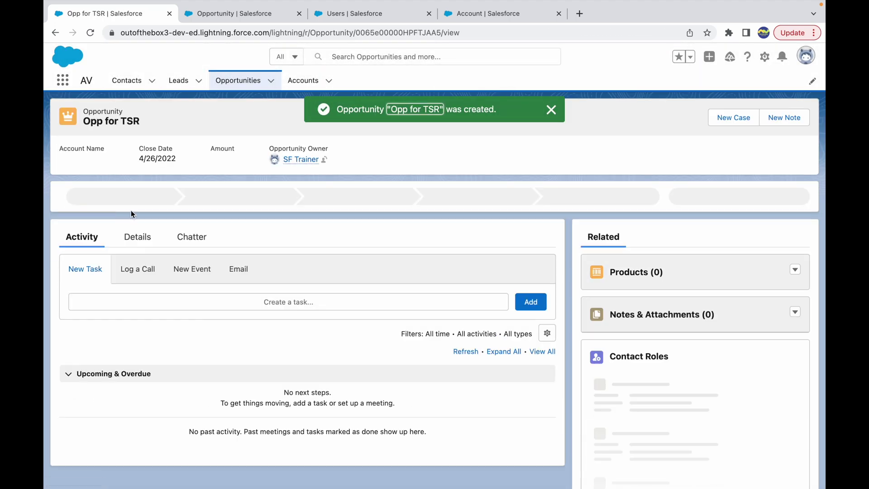
# - Open the new opportunity's details and examine its Tax Slab Rate value
pyautogui.click(134, 242)
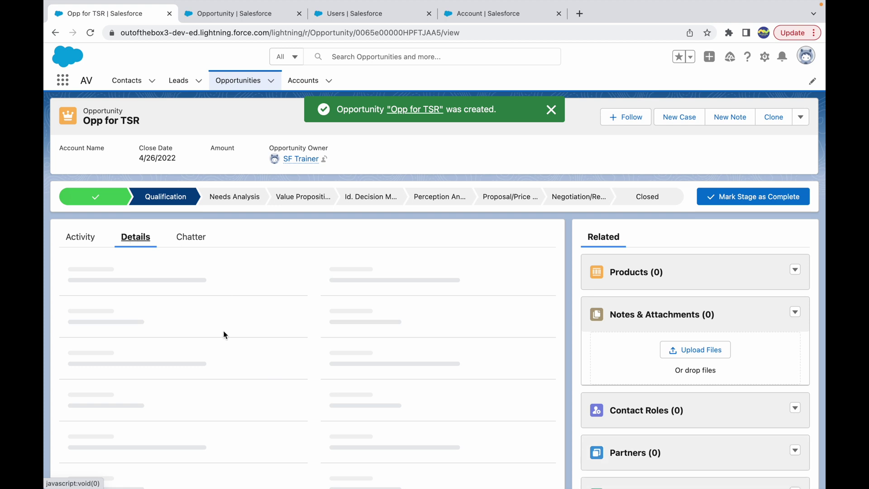
pyautogui.scroll(-3, 224, 334)
pyautogui.scroll(-2, 224, 335)
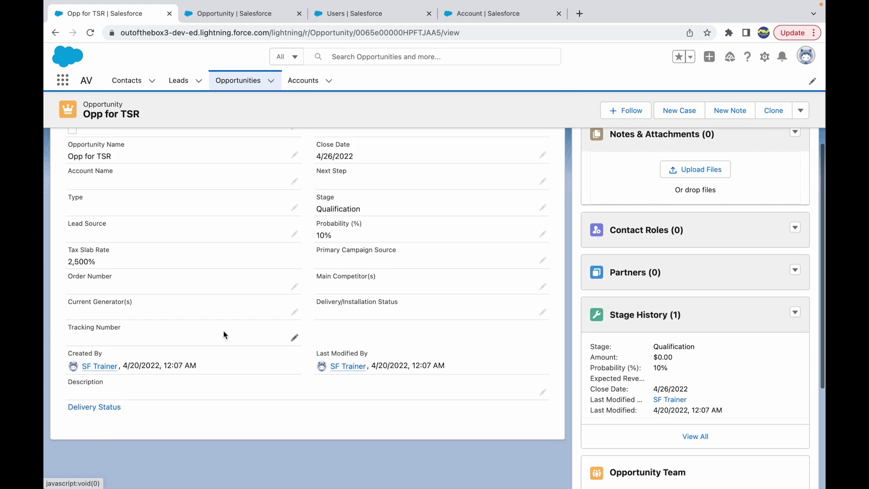
pyautogui.moveTo(112, 235)
pyautogui.mouseDown()
pyautogui.moveTo(71, 236)
pyautogui.moveTo(68, 248)
pyautogui.mouseUp()
pyautogui.click(125, 248)
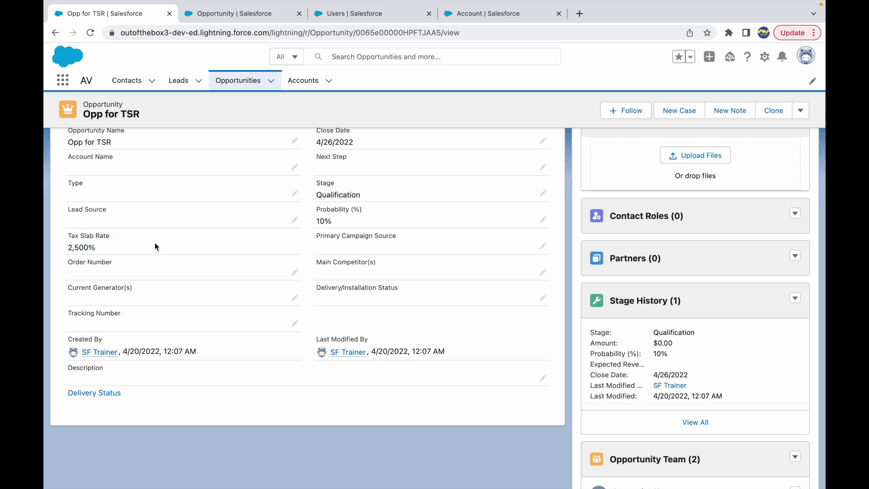
pyautogui.moveTo(103, 252); pyautogui.dragTo(65, 252)
pyautogui.click(127, 253)
pyautogui.moveTo(103, 252); pyautogui.dragTo(63, 246)
pyautogui.click(113, 249)
pyautogui.click(87, 247)
pyautogui.click(125, 253)
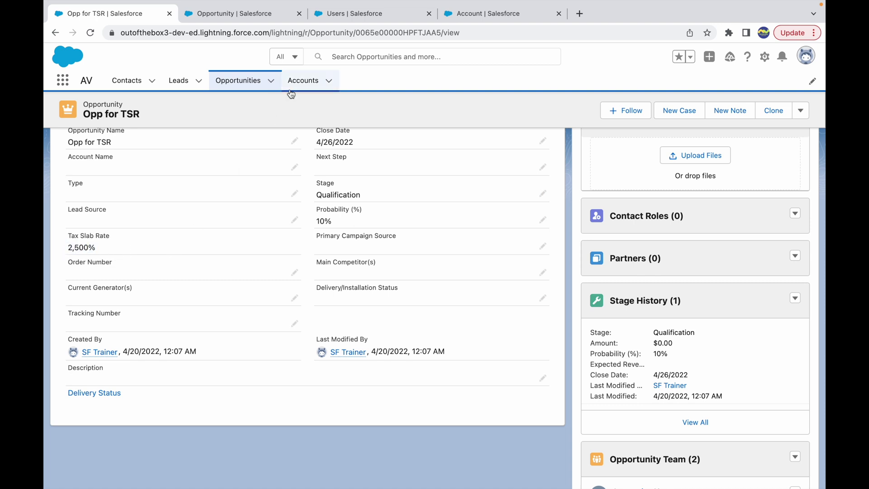
pyautogui.moveTo(100, 247); pyautogui.dragTo(66, 250)
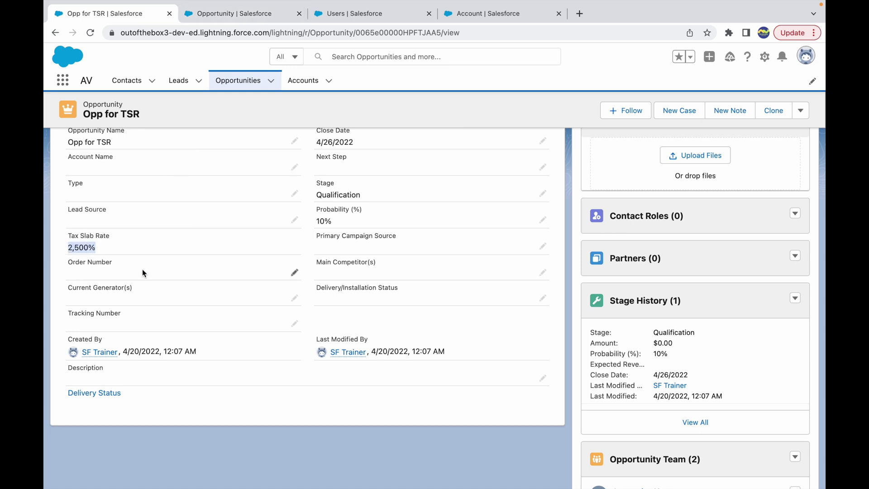
pyautogui.click(97, 247)
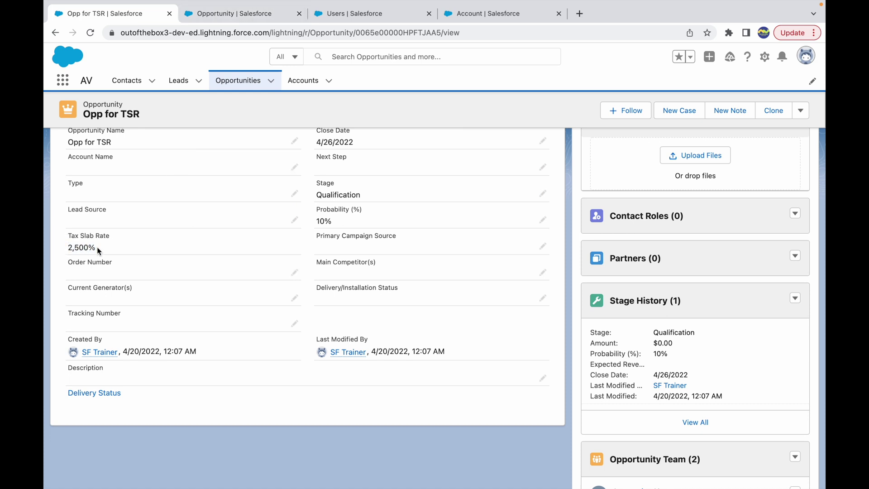
pyautogui.moveTo(97, 246); pyautogui.dragTo(66, 249)
pyautogui.moveTo(80, 248); pyautogui.dragTo(108, 249)
pyautogui.click(152, 248)
# - Compare the opportunity's Tax Slab Rate with the rule for any other SIC Code on the Keynote slide, and return to Chrome
pyautogui.scroll(5, 197, 287)
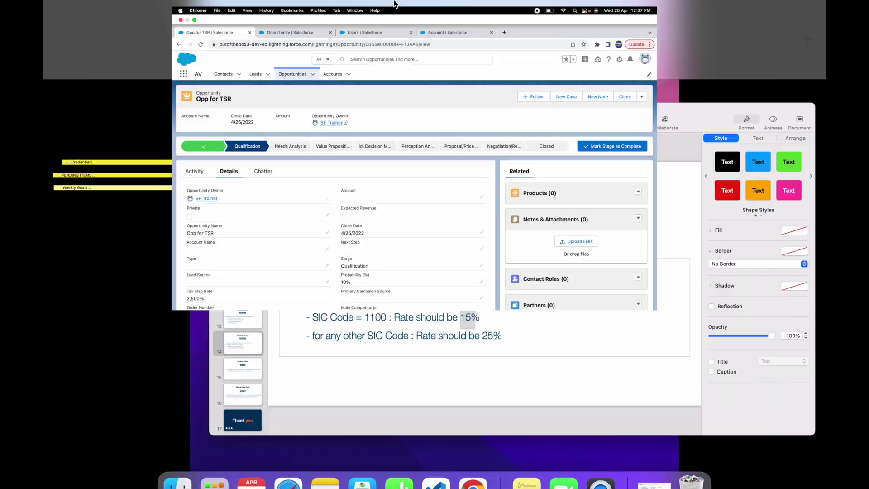
pyautogui.click(426, 217)
pyautogui.click(386, 290)
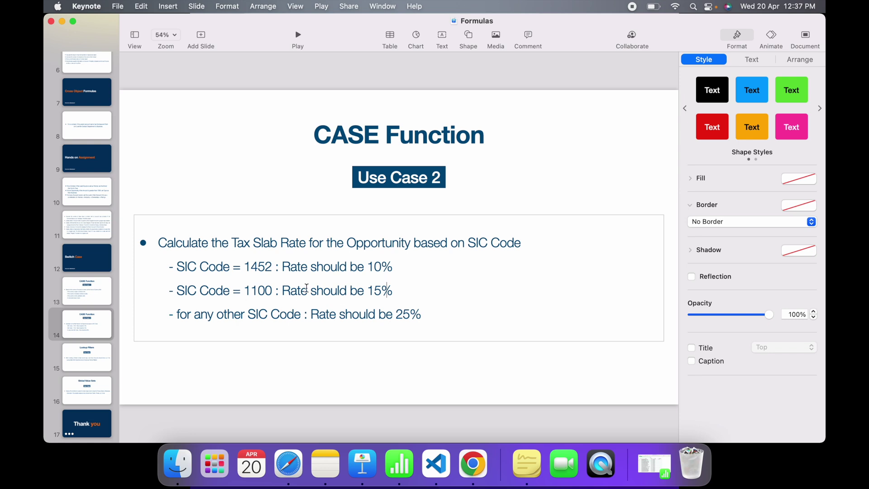
pyautogui.moveTo(316, 313); pyautogui.dragTo(423, 311)
pyautogui.click(453, 311)
pyautogui.hotkey('ctrl', 'Up')
pyautogui.click(386, 40)
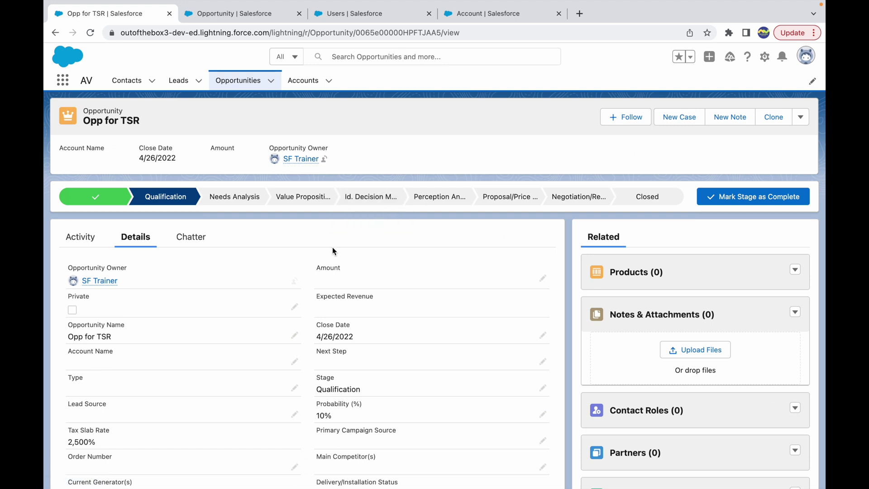
pyautogui.scroll(-3, 271, 330)
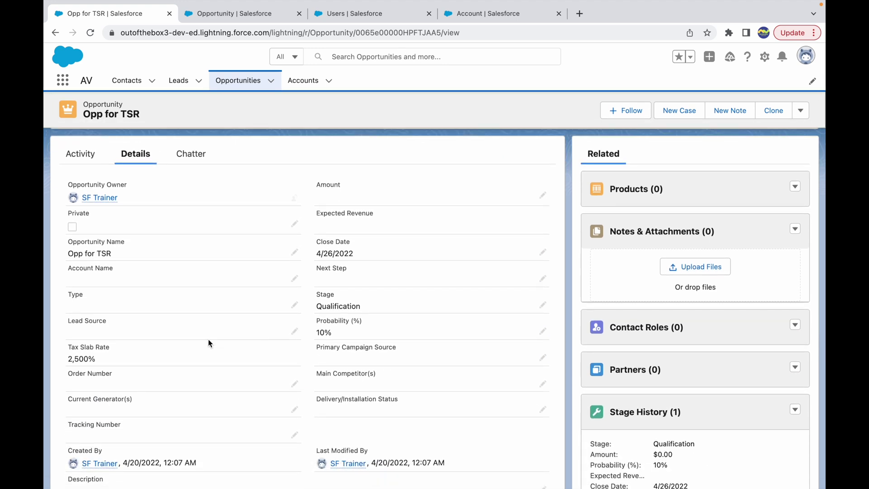
pyautogui.hotkey('ctrl', 'Up')
pyautogui.click(415, 275)
pyautogui.moveTo(316, 313); pyautogui.dragTo(435, 320)
pyautogui.click(442, 320)
pyautogui.hotkey('ctrl', 'Up')
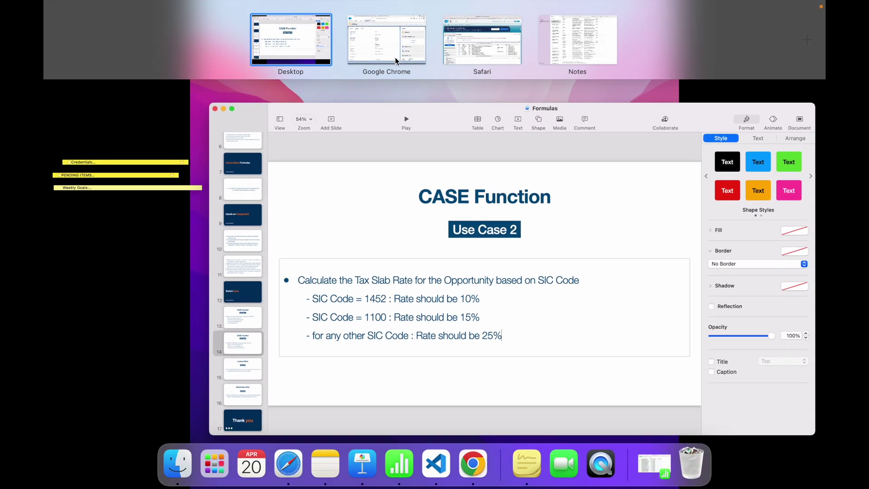
pyautogui.click(396, 59)
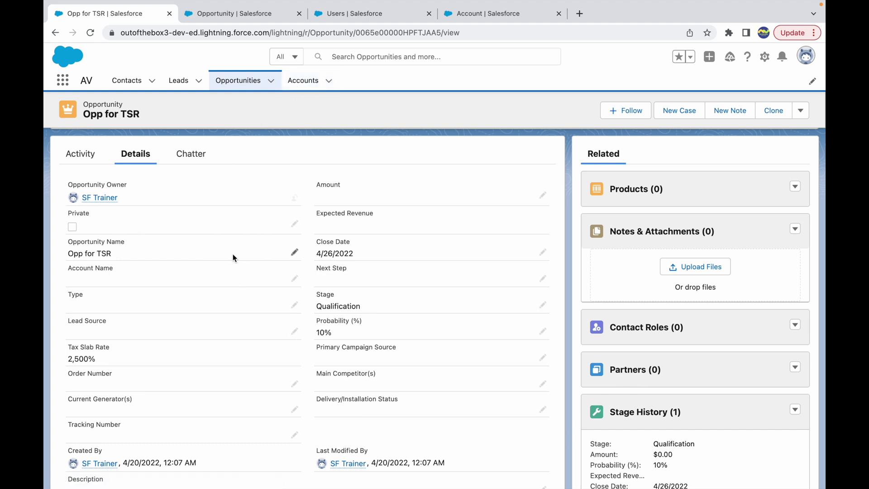
# - Link the opportunity to the account Test AccProspect and save it
pyautogui.click(294, 278)
pyautogui.click(163, 303)
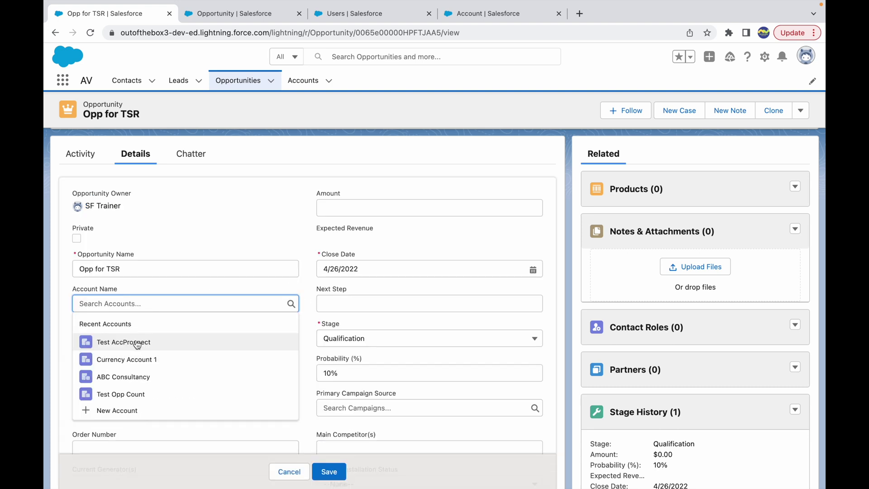
pyautogui.click(131, 347)
pyautogui.scroll(-3, 219, 380)
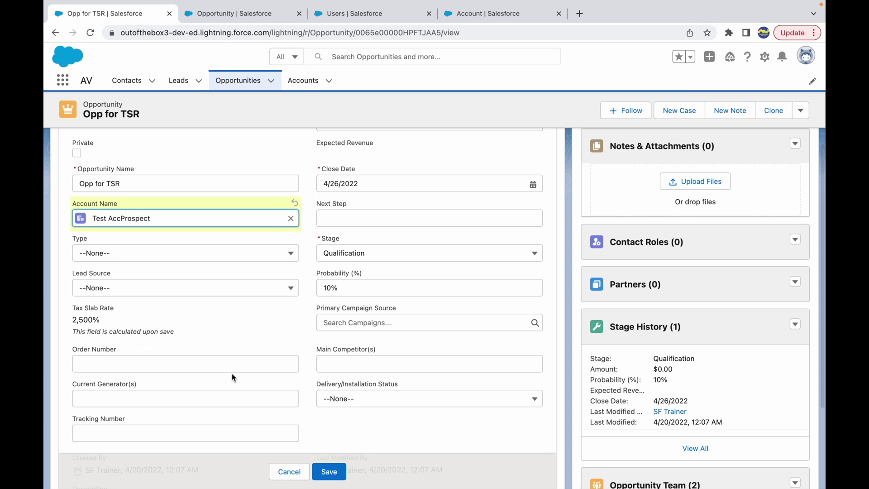
pyautogui.click(332, 475)
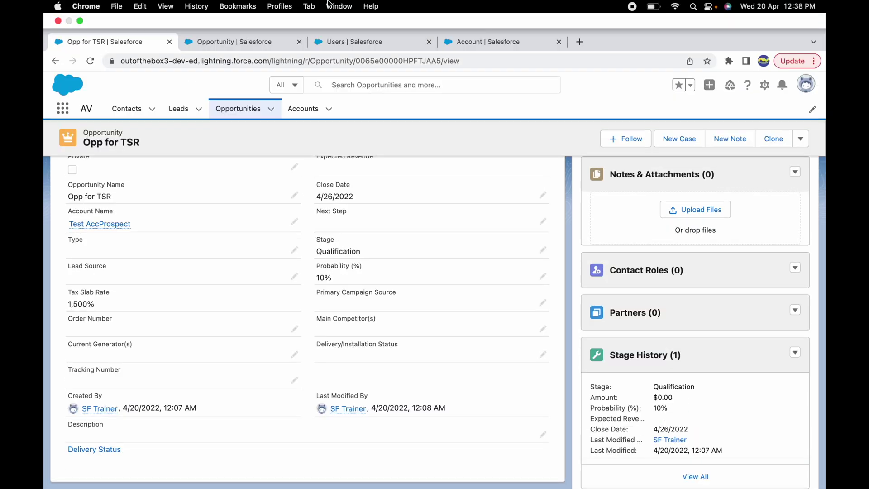
# - Compare the opportunity's recalculated Tax Slab Rate in Chrome with the SIC Code 1100 rule on the Keynote slide
pyautogui.hotkey('ctrl', 'Up')
pyautogui.click(430, 250)
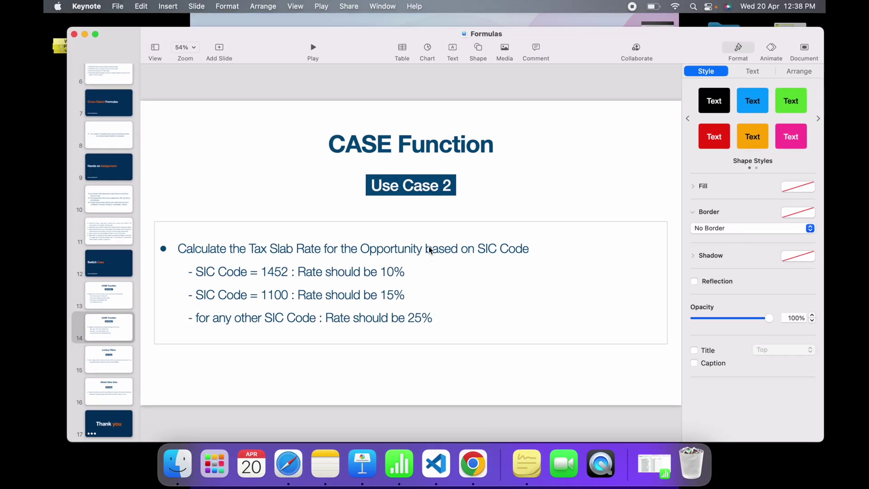
pyautogui.moveTo(245, 290); pyautogui.dragTo(273, 290)
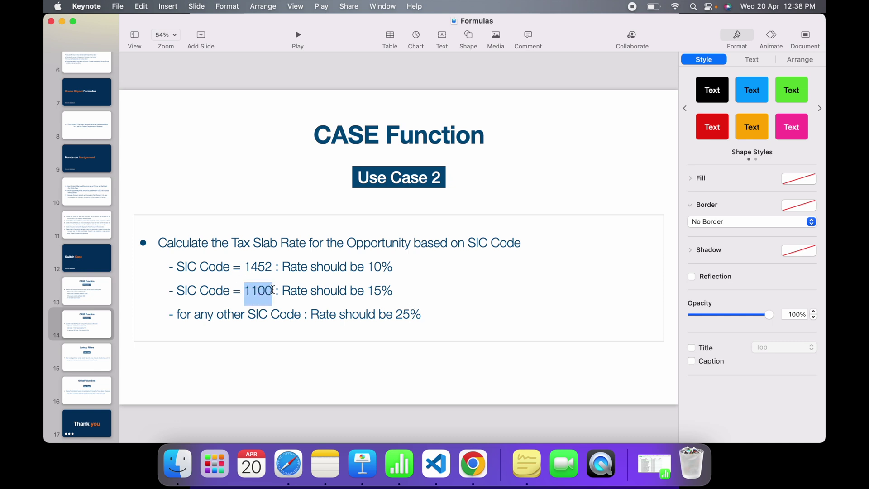
pyautogui.moveTo(368, 290); pyautogui.dragTo(400, 290)
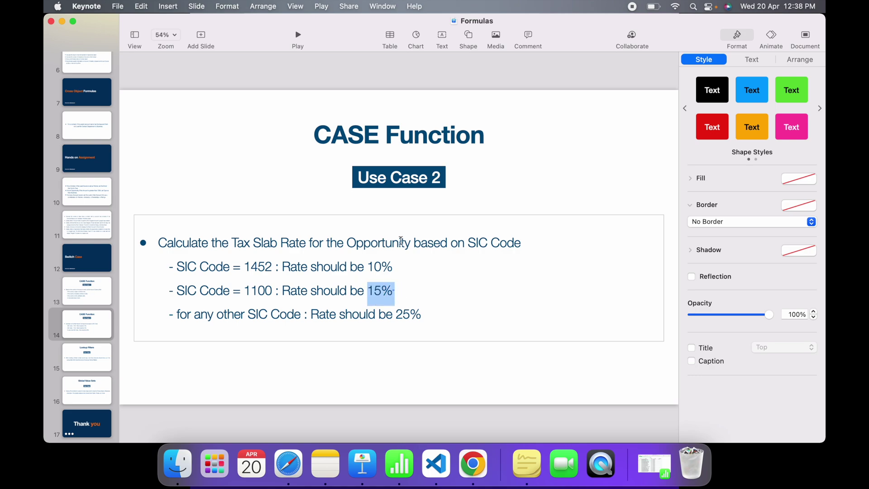
pyautogui.hotkey('ctrl', 'Up')
pyautogui.click(387, 59)
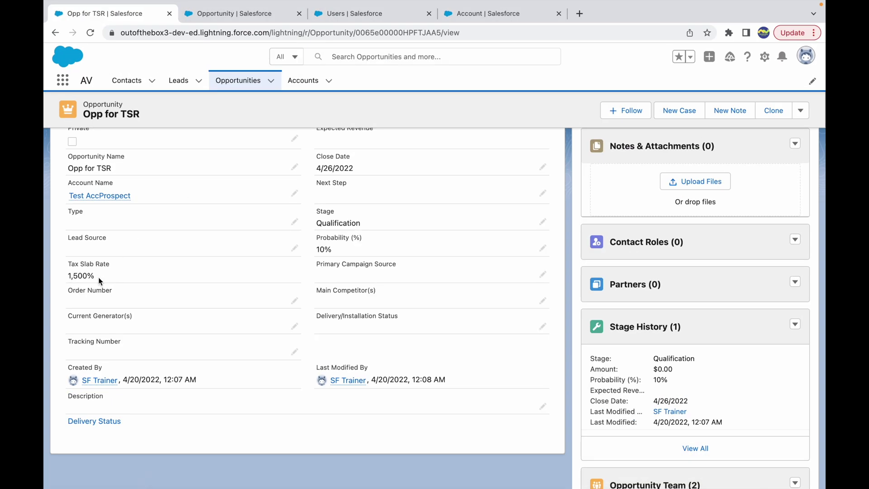
pyautogui.hotkey('ctrl', 'Up')
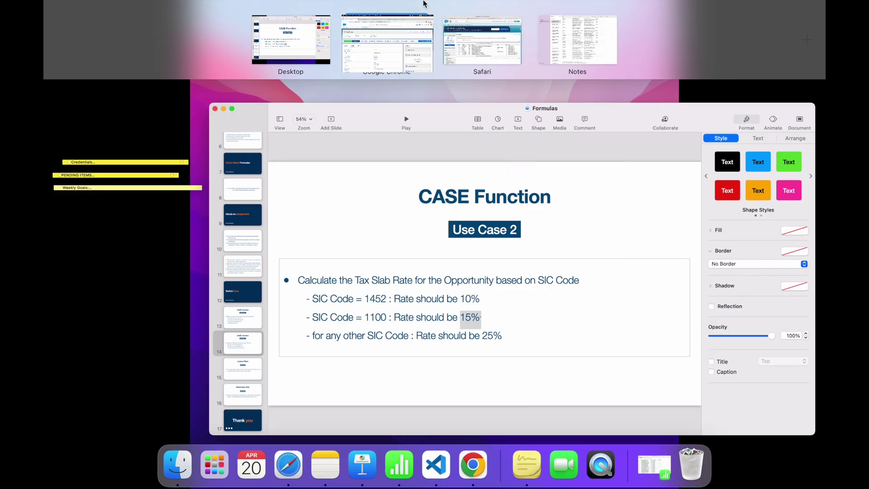
pyautogui.click(411, 227)
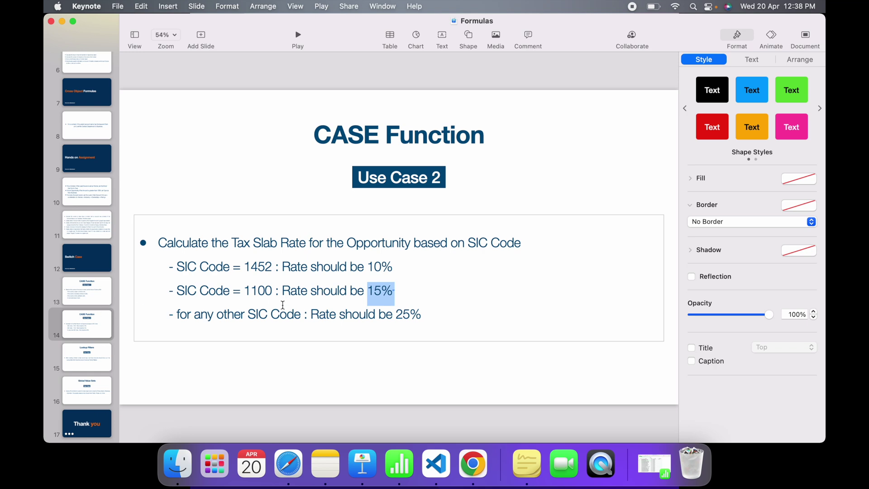